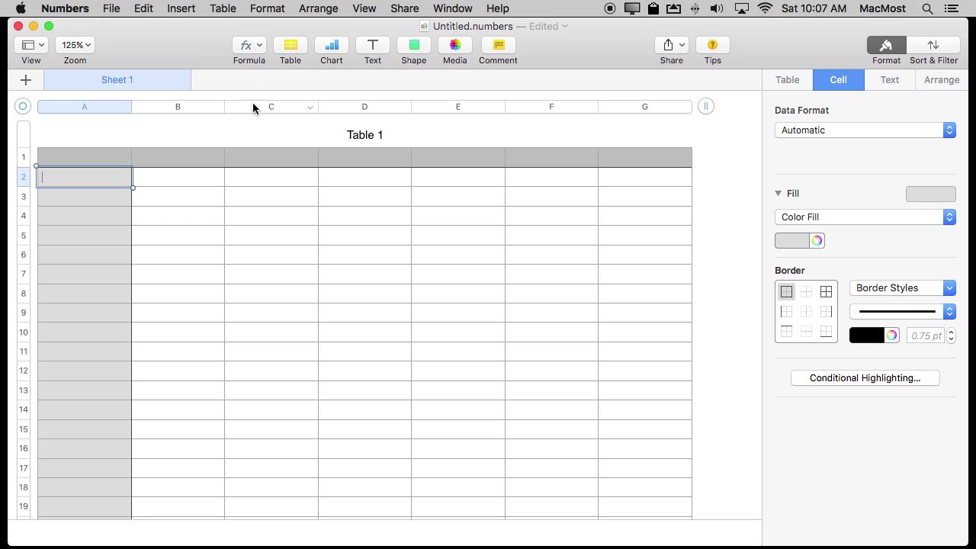
Enter the column headings Apple, Orange, Pear, Peach and Banana in cells B1 through F1
left_click(197, 163)
type("Apple")
key("Tab")
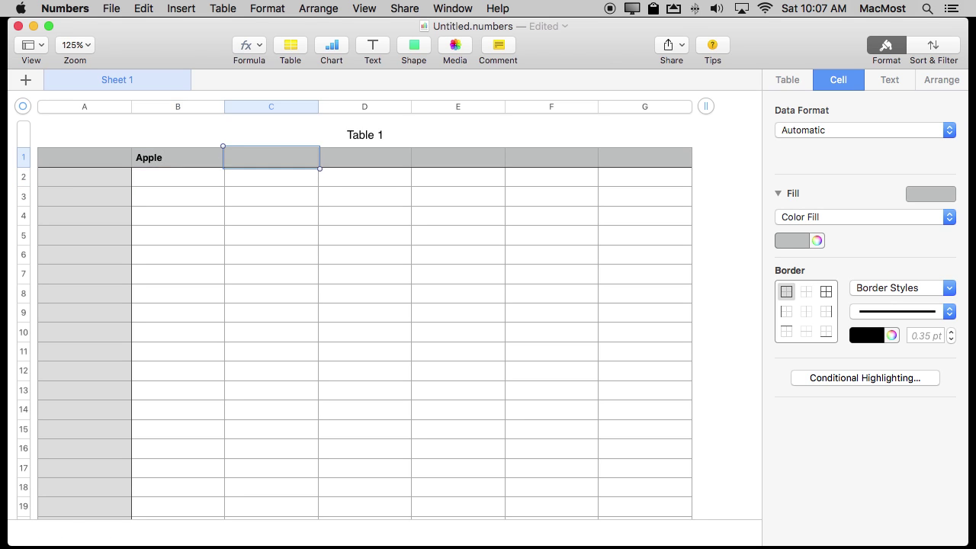
type("Orange")
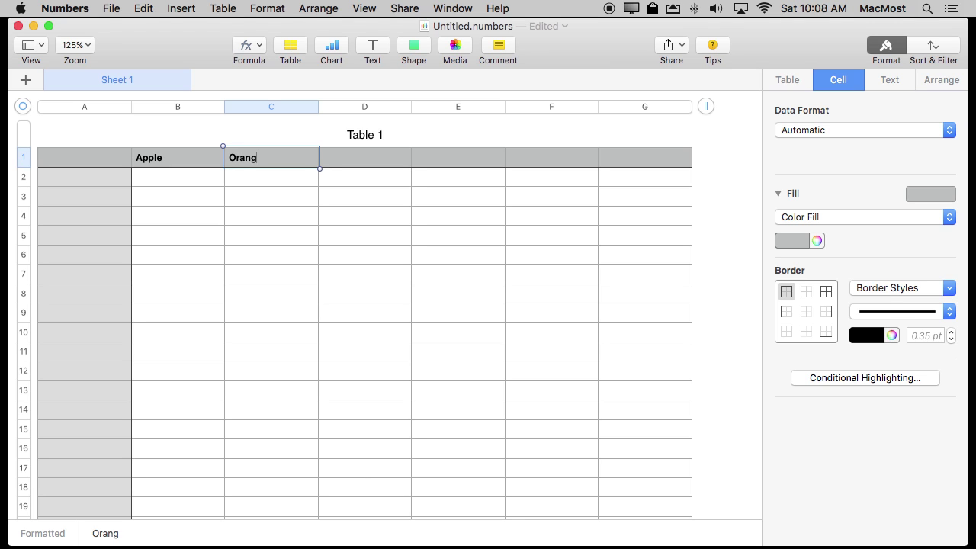
key("Tab")
type("Pear")
key("Tab")
type("Peach")
key("Tab")
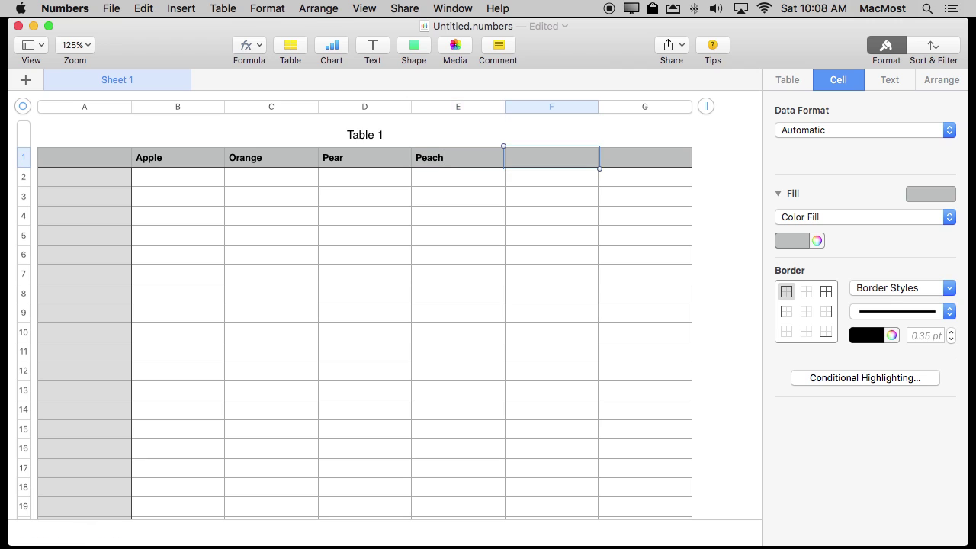
type("Banana")
key("Return")
Enter the row labels Store A and Store B in cells A2 and A3
left_click(104, 182)
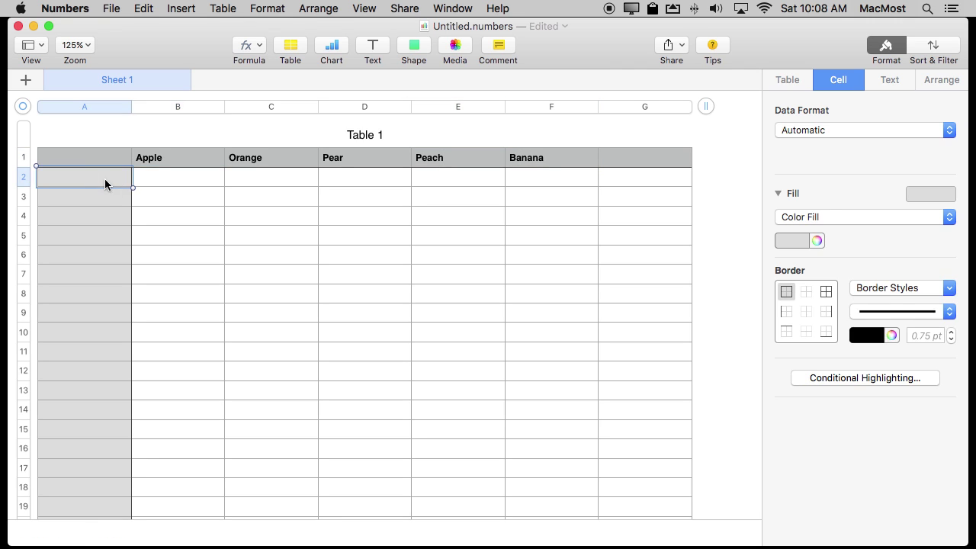
type("Story A")
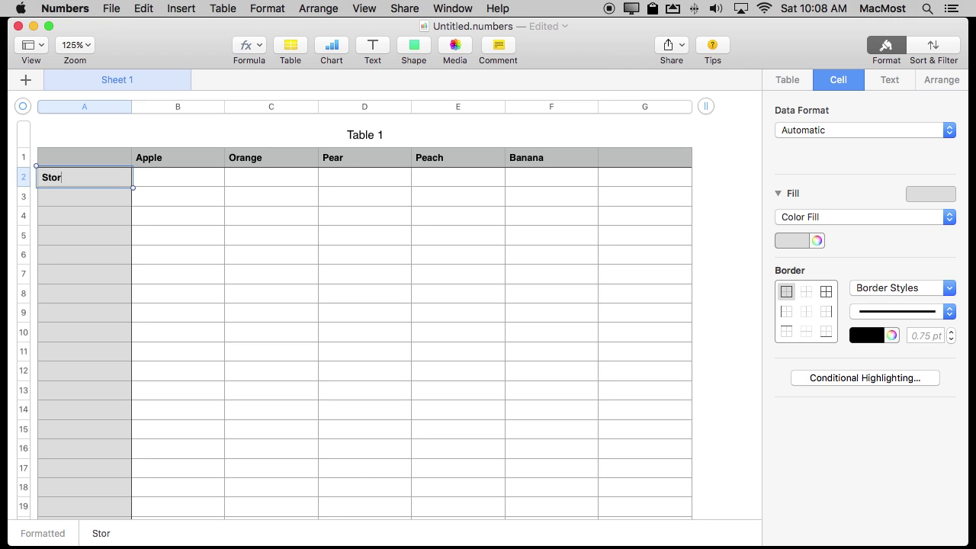
key("BackSpace")
key("BackSpace")
key("BackSpace")
type("e A")
key("Return")
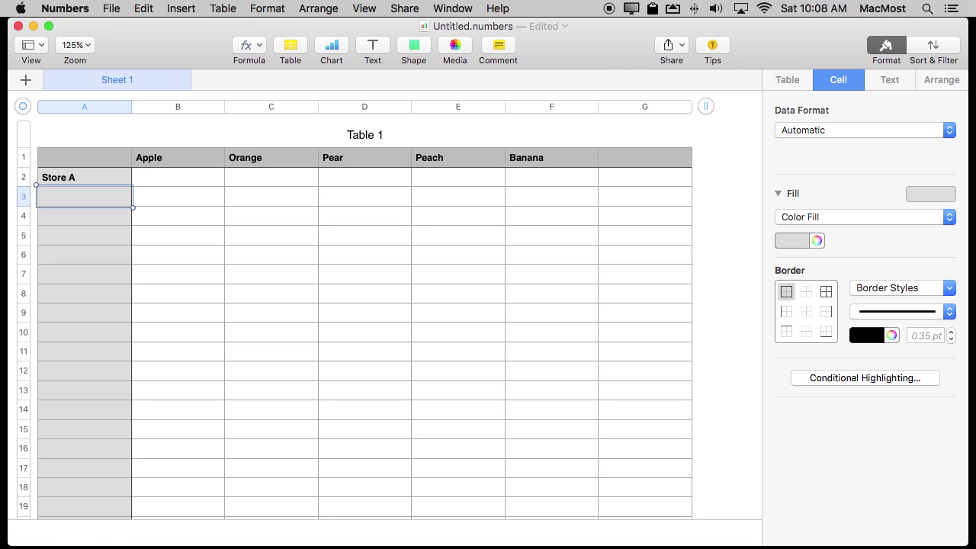
type("Store B")
key("Return")
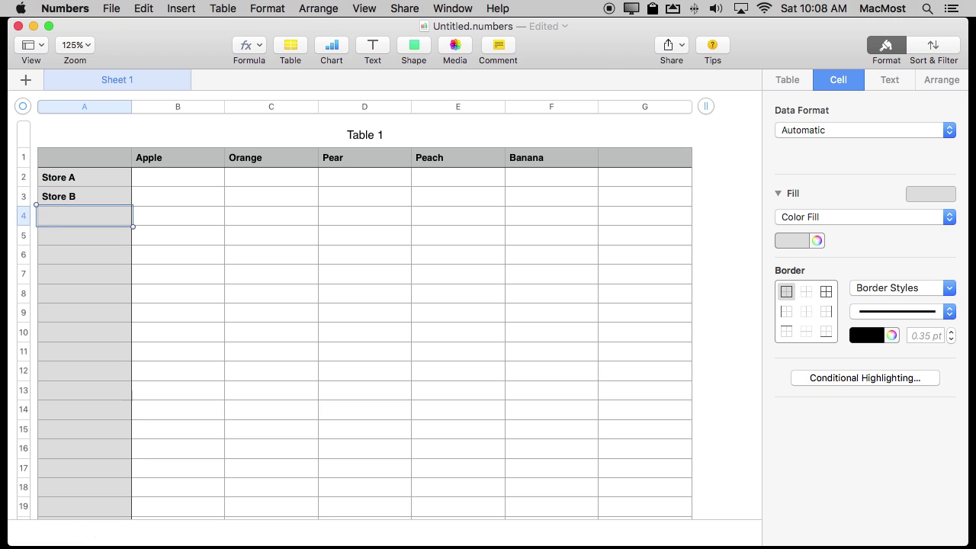
Enter the row labels Store C, Store D and Store E in cells A4 through A6
type("Store C")
key("Return")
type("Store C")
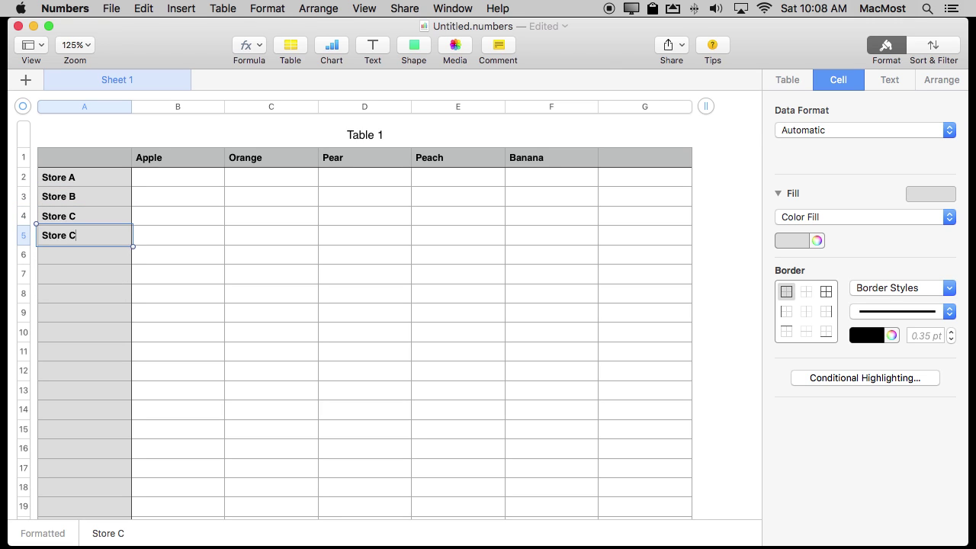
key("Return")
left_click(84, 235)
type("Store D")
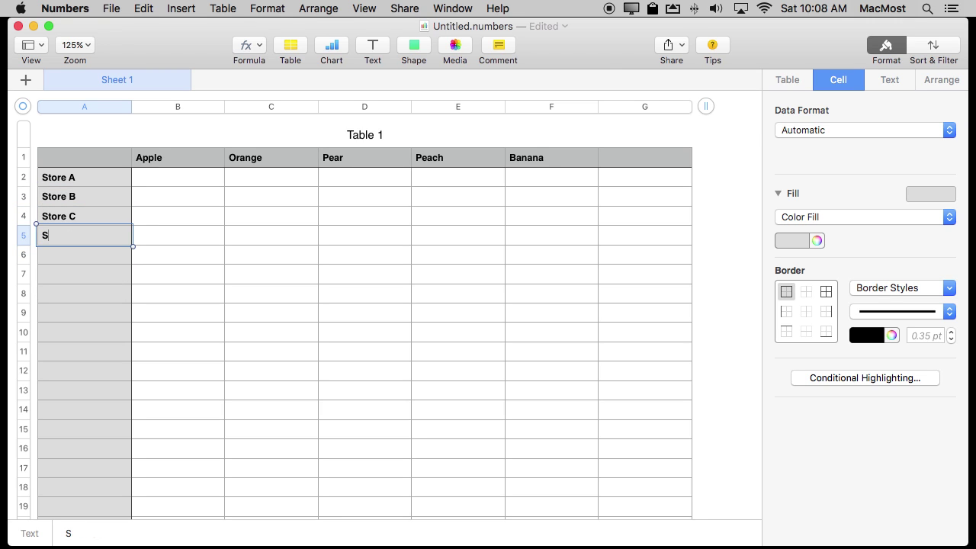
key("Return")
type("Sto")
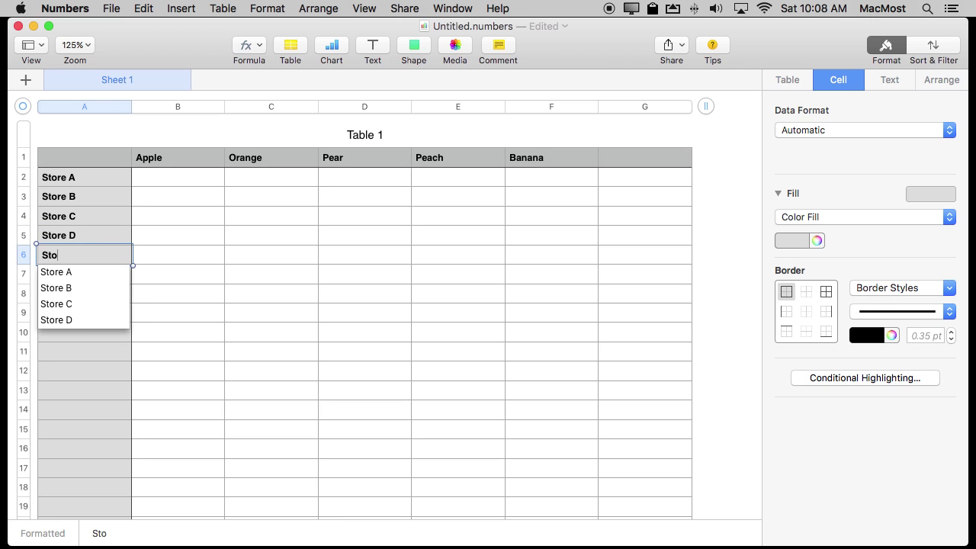
type("re E")
key("Return")
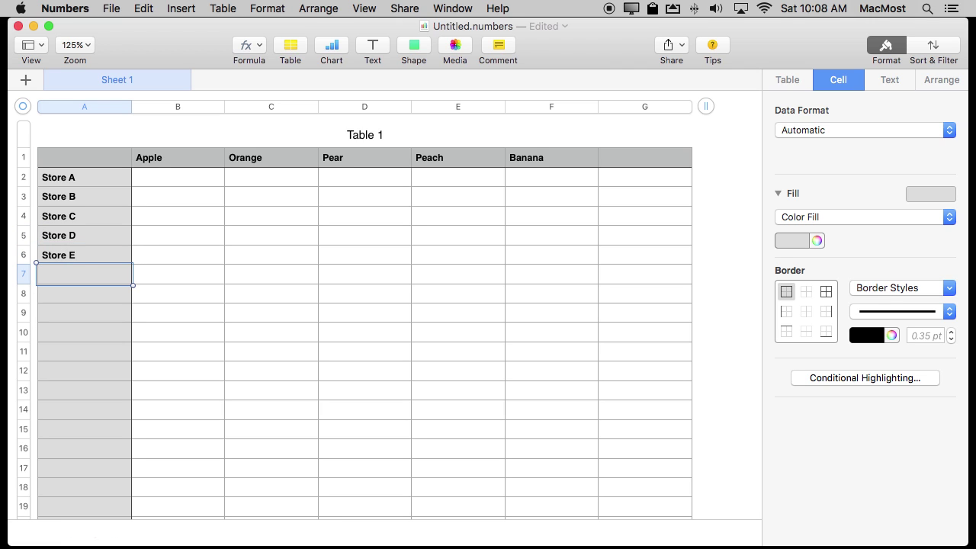
left_click(191, 180)
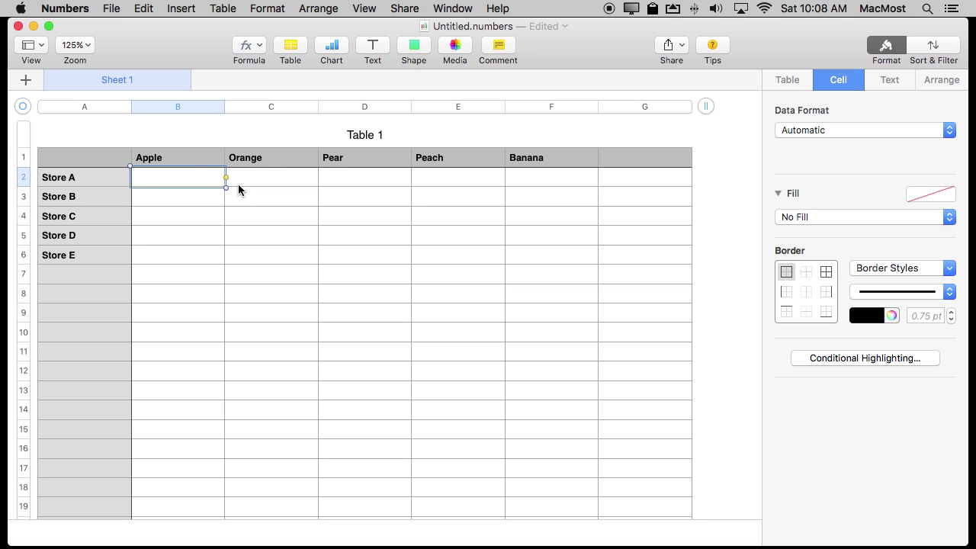
type("6")
key("Return")
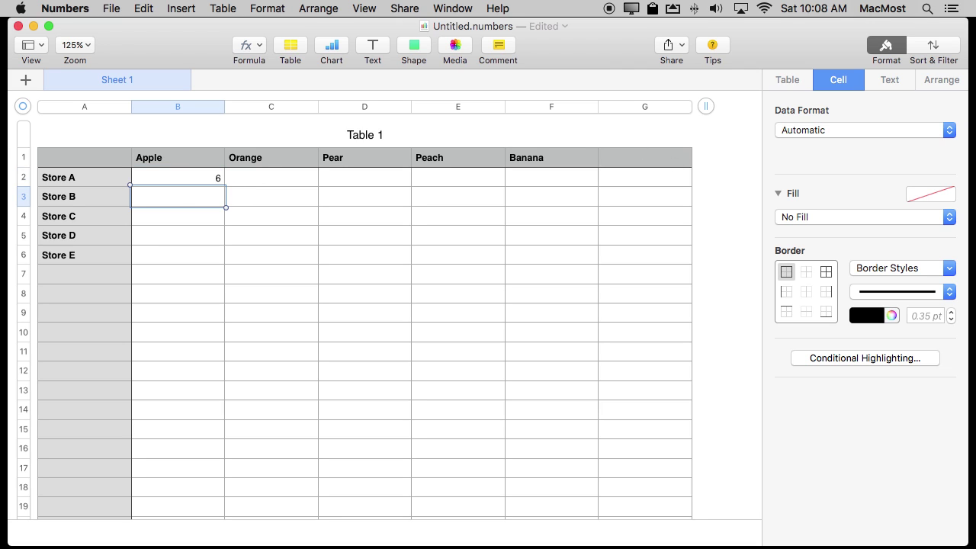
type("7")
key("Return")
type("3")
key("Return")
key("Up")
key("Up")
key("Up")
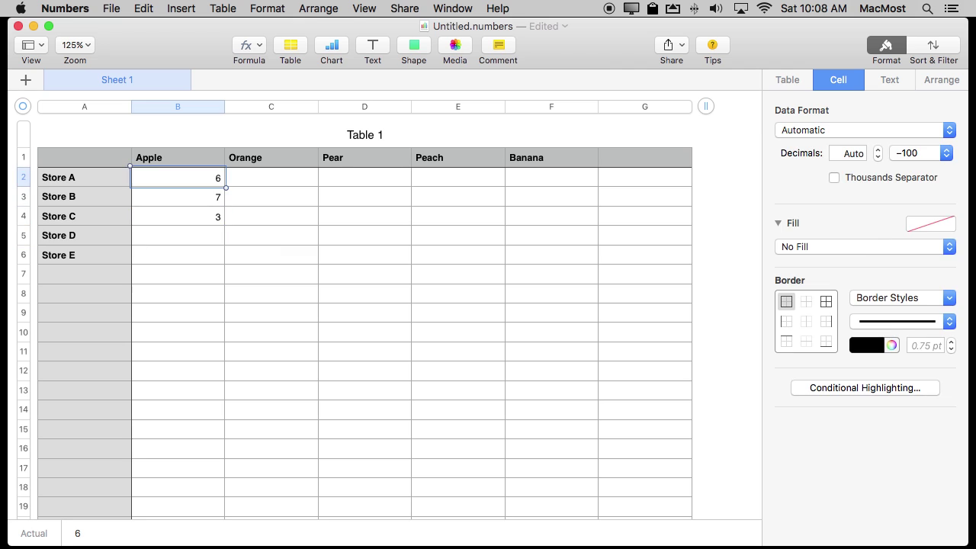
key("Delete")
key("Down")
key("Delete")
key("Down")
key("Delete")
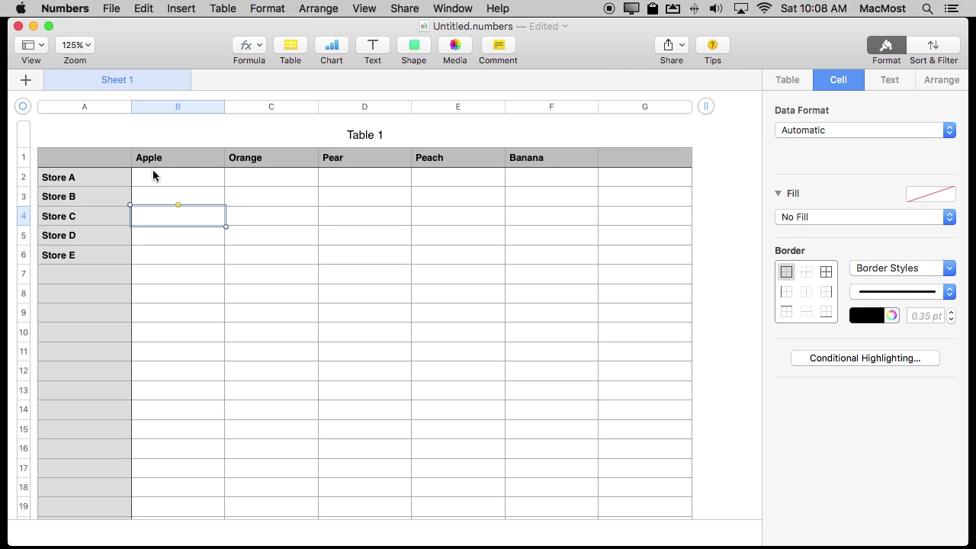
Enter a RANDBETWEEN formula in B2 with lower limit 100 and upper limit 200
left_click(157, 182)
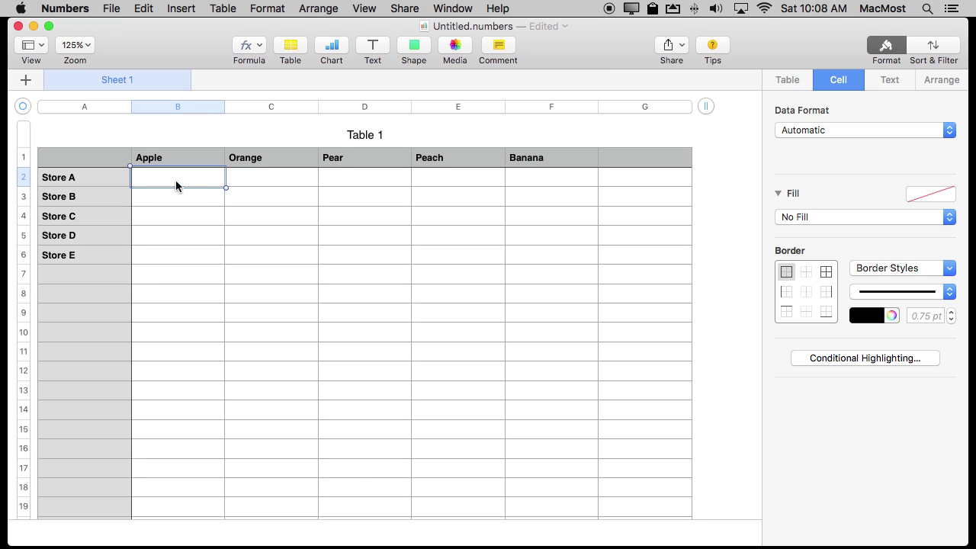
key("equal")
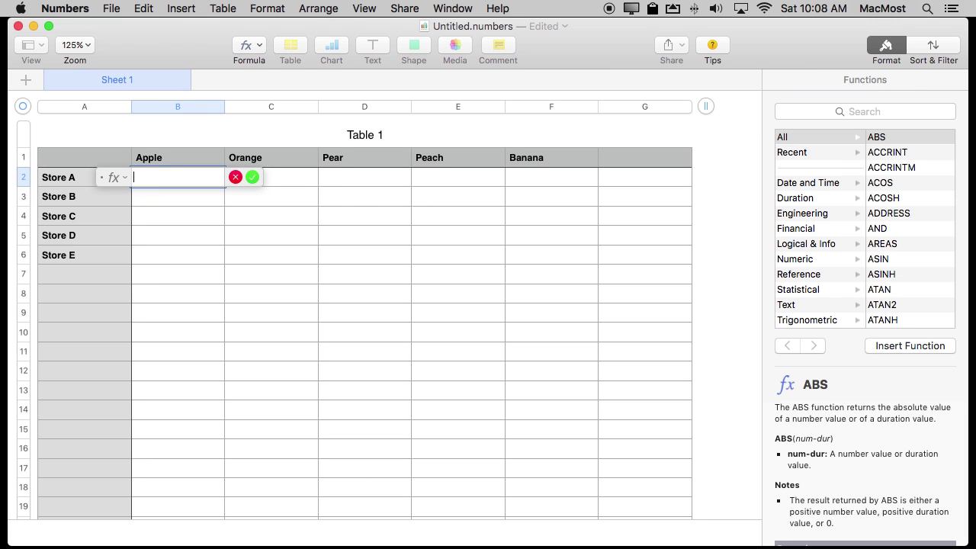
type("RAN")
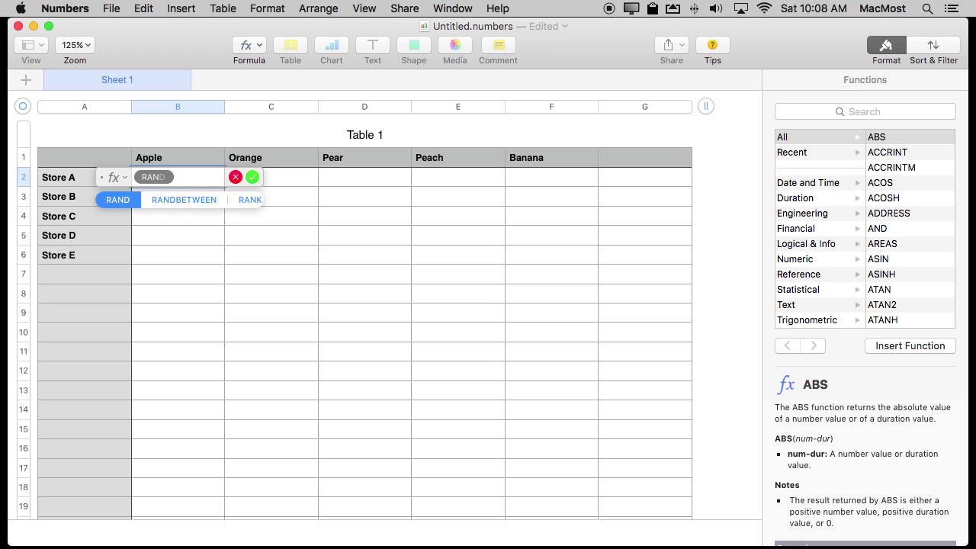
left_click(165, 199)
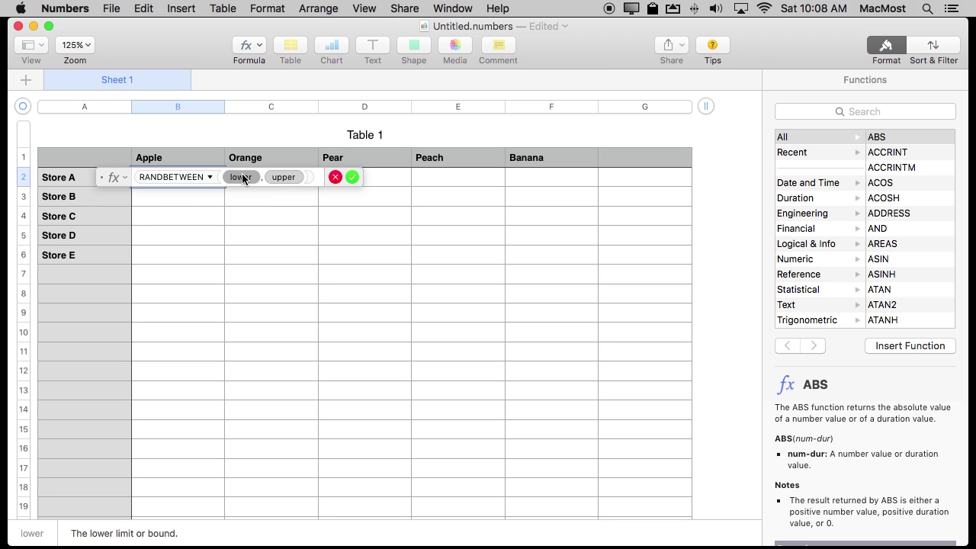
type("100,")
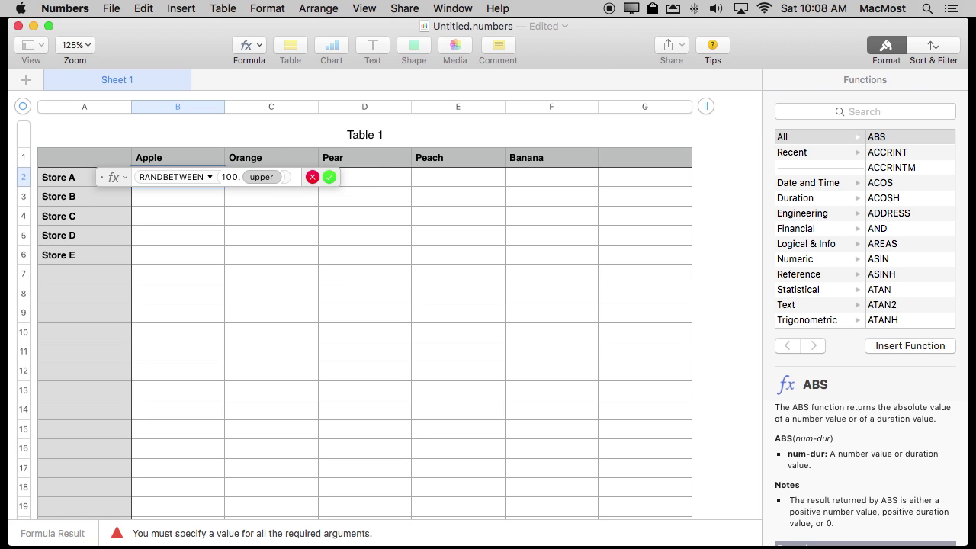
type("200")
key("Return")
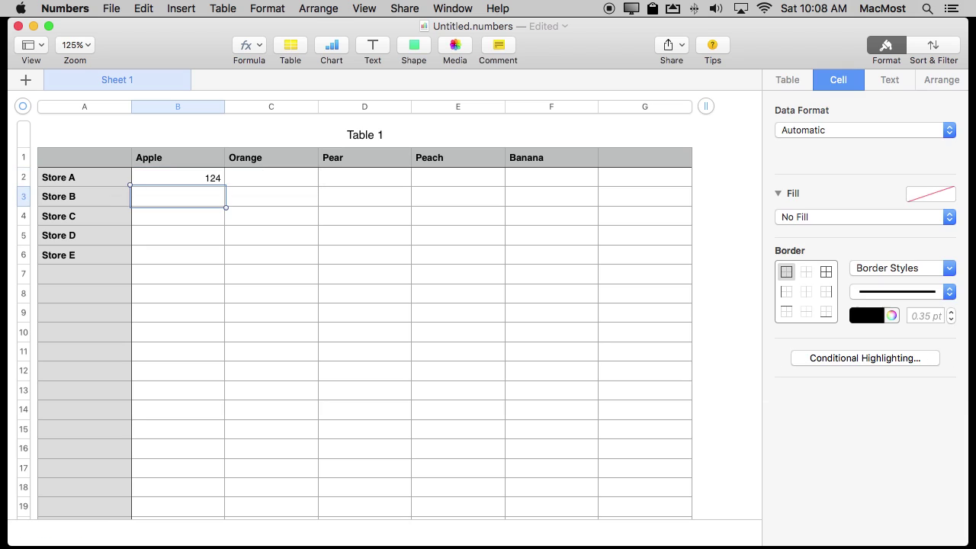
Copy the RANDBETWEEN formula from B2 into the whole range B2:F6
left_click(201, 180)
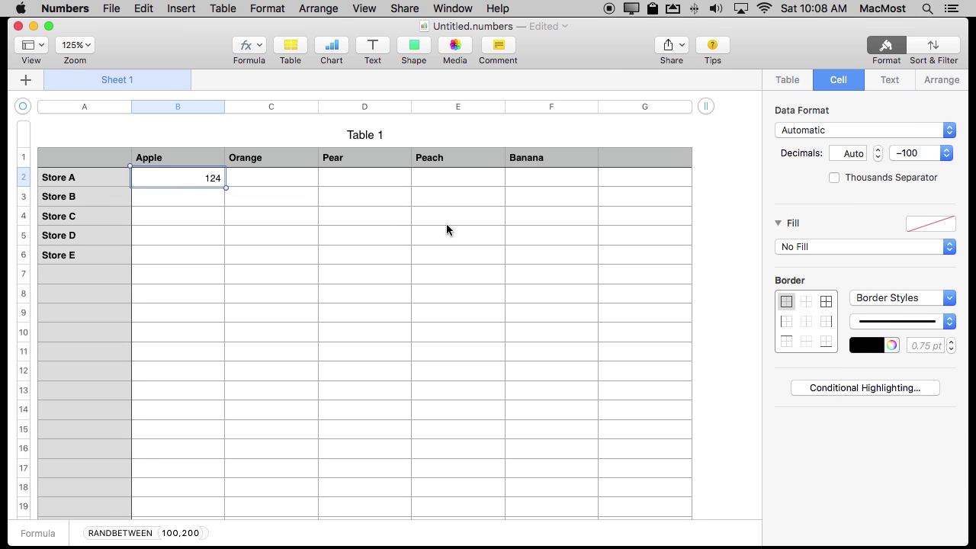
left_click(532, 252, "shift")
key("super+v")
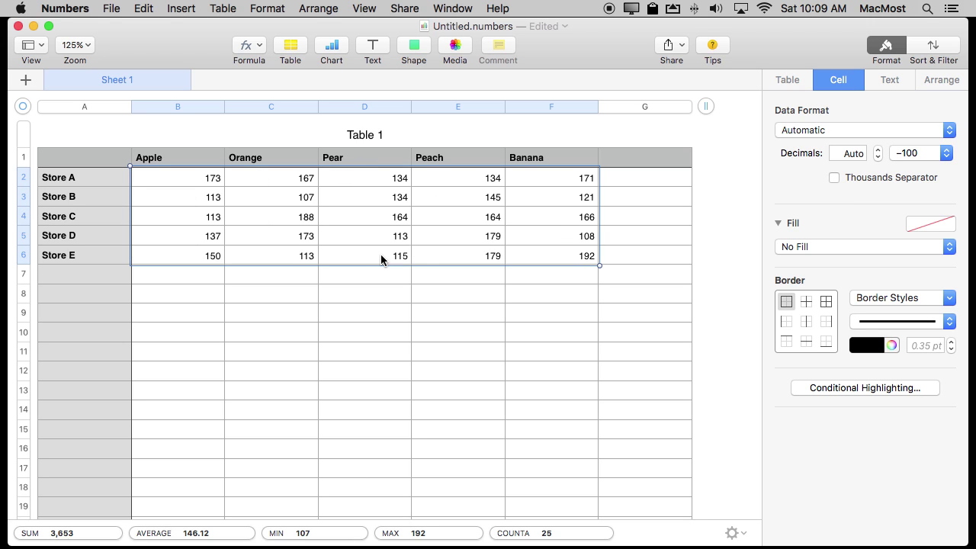
Recalculate the random values by entering 0 in cell F10, and clear that cell again
left_click(563, 332)
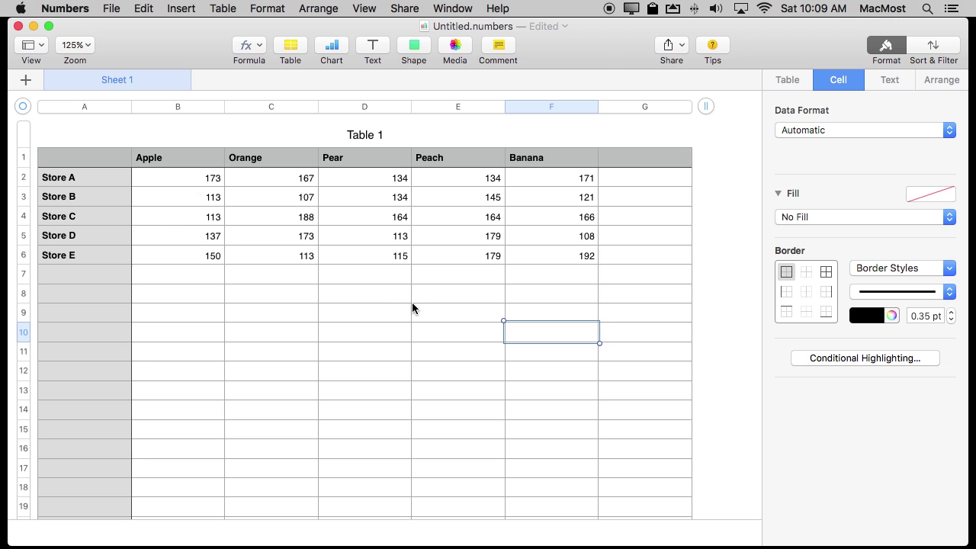
type("0")
key("Return")
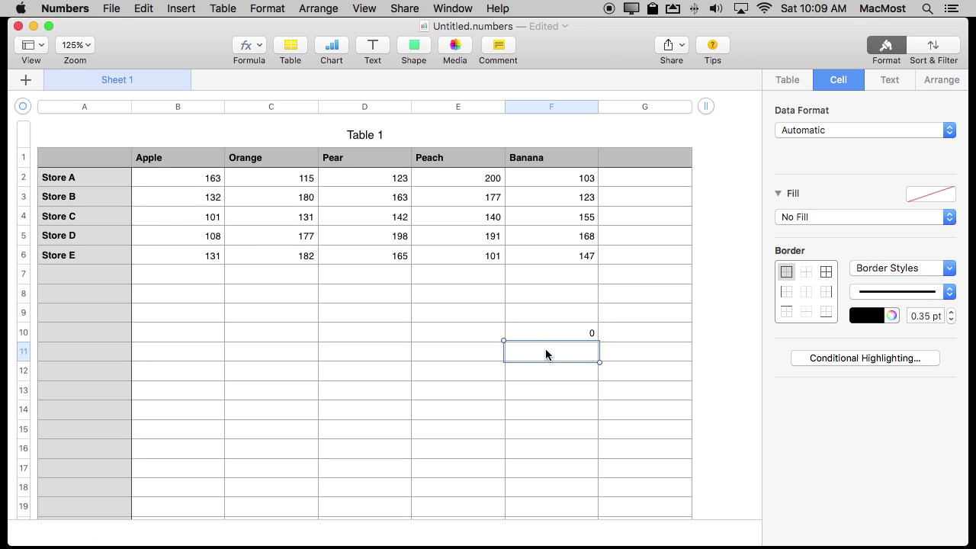
left_click(572, 336)
key("BackSpace")
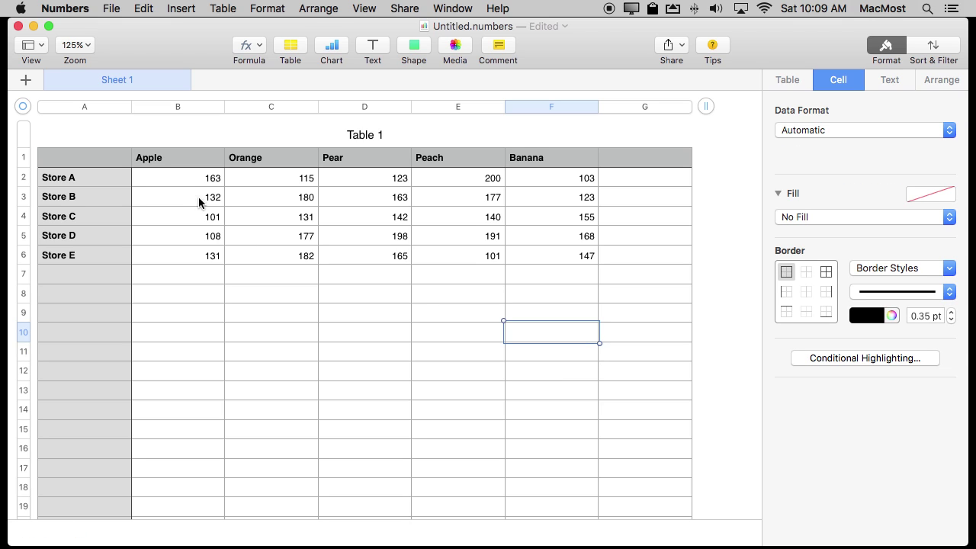
Copy the range B2:F6 and paste its formula results over it to replace the formulas with fixed numbers
left_click(181, 179)
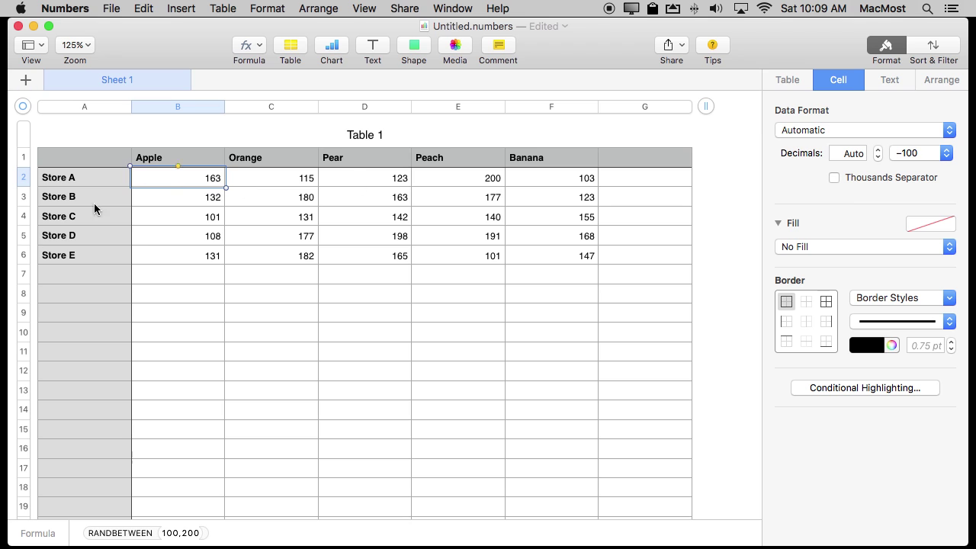
left_click(531, 257, "shift")
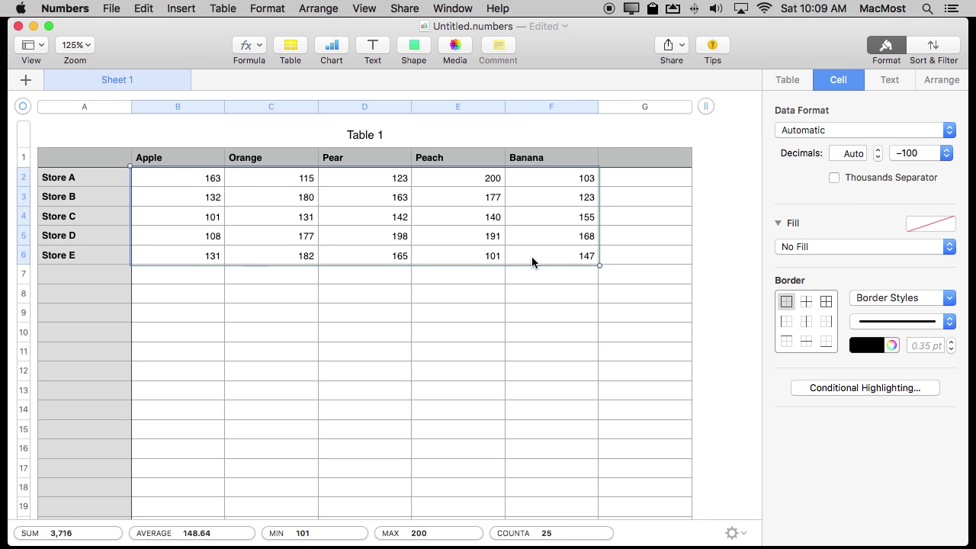
left_click_drag(143, 8, 168, 79)
left_click(145, 8)
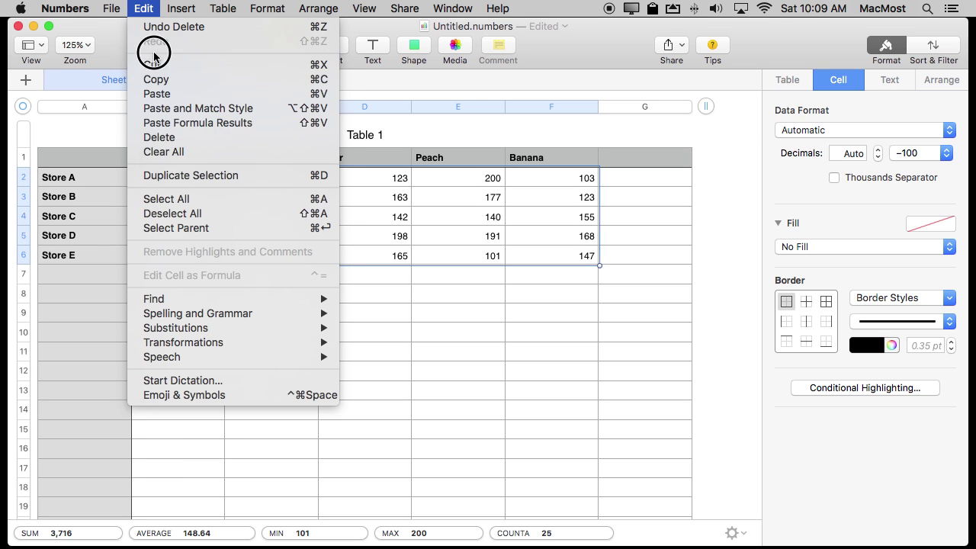
left_click(163, 123)
Check the contents of C4, B3 and B2, and test for recalculation by entering 0 in E11 and clearing it
left_click(296, 216)
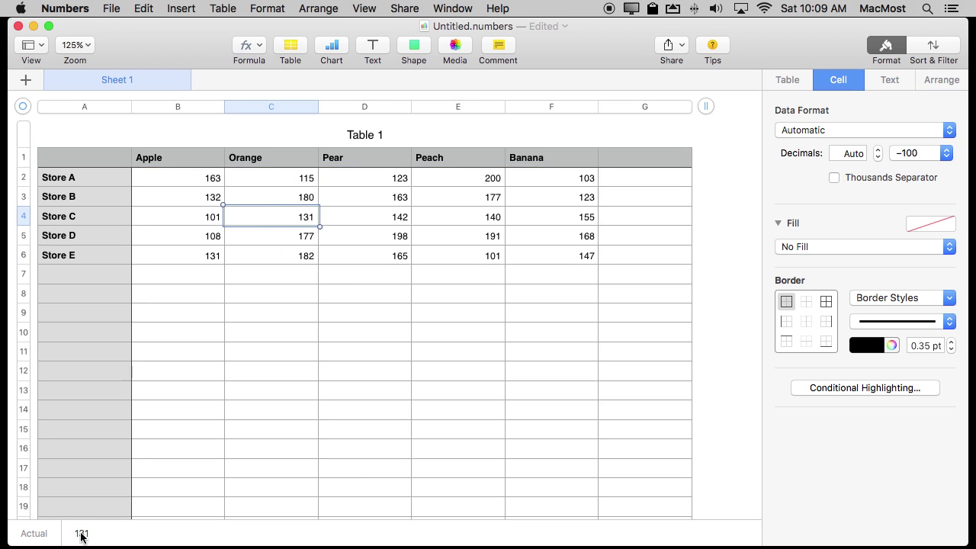
left_click(218, 201)
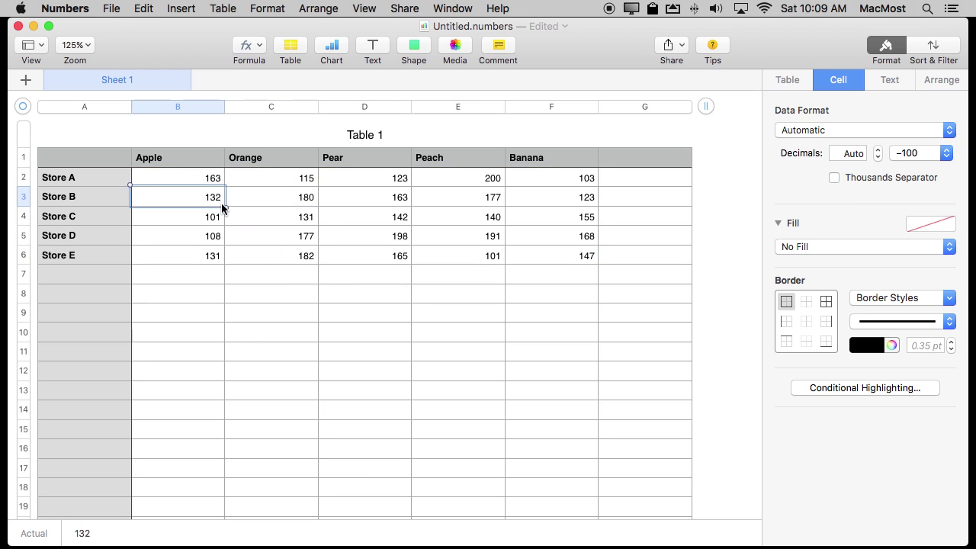
left_click(210, 179)
left_click(493, 356)
type("0")
key("Return")
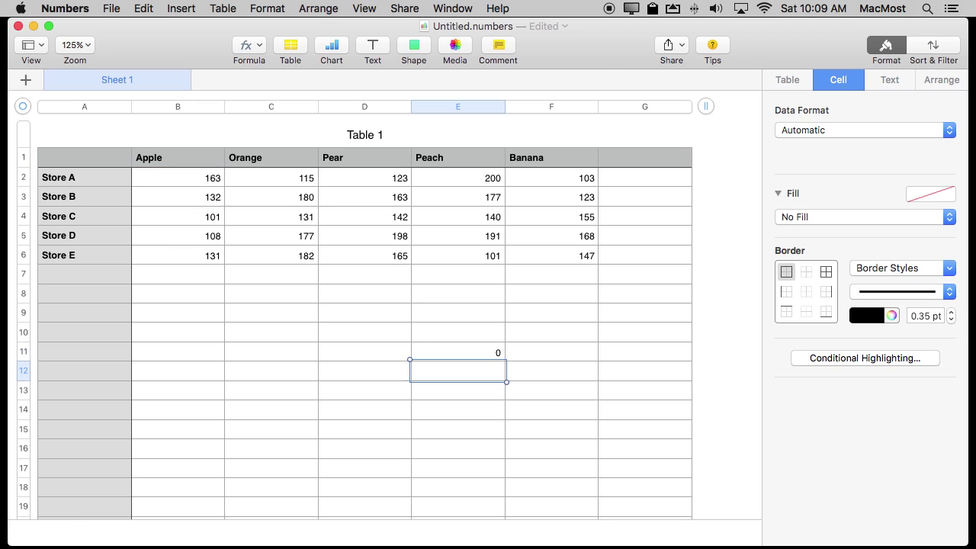
left_click(466, 351)
key("BackSpace")
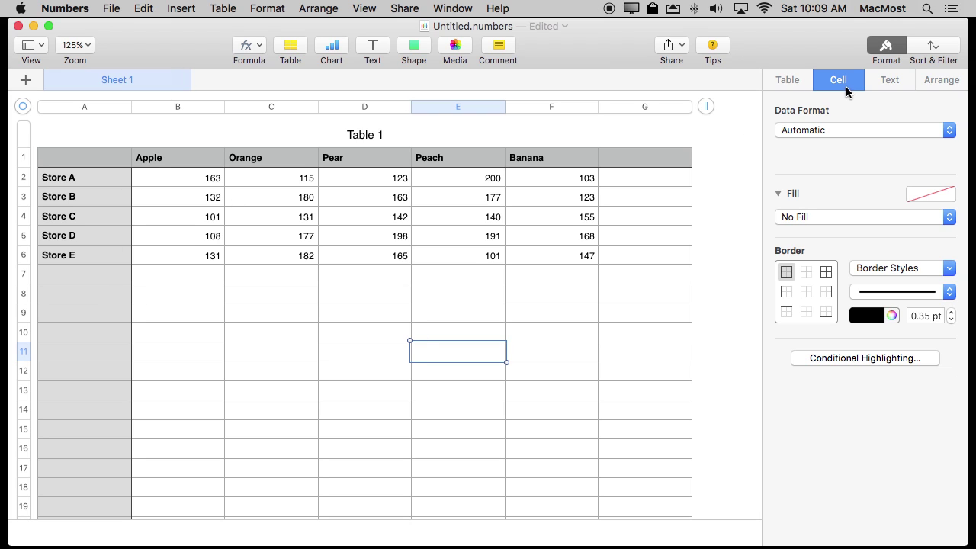
Give the table 2 footer rows and remove the surplus empty body rows so the table ends at row 8
left_click(804, 87)
left_click(930, 269)
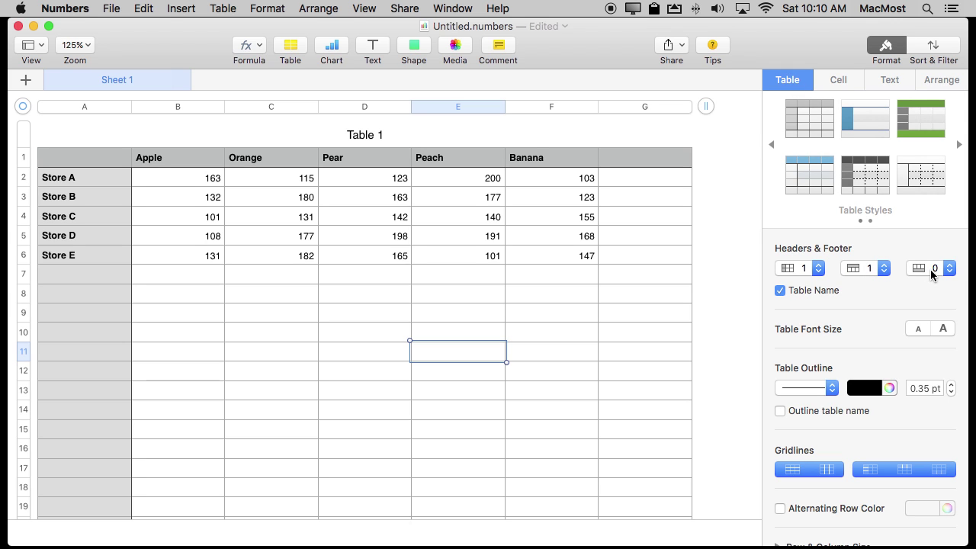
left_click(932, 299)
scroll(136, 454, "down", 5)
left_click_drag(23, 499, 26, 237)
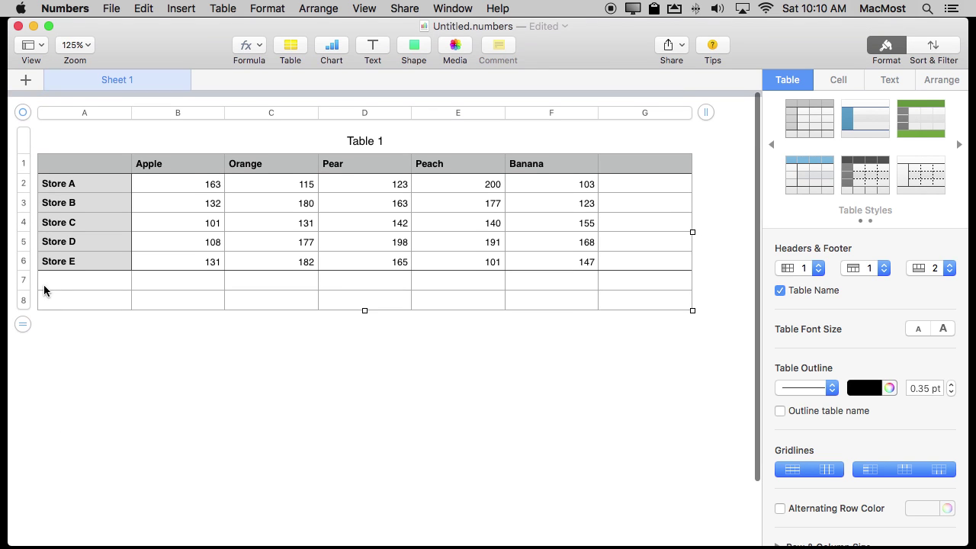
Label the first footer row "Price" in cell A7 and select the price cells B7 to F7
left_click(67, 280)
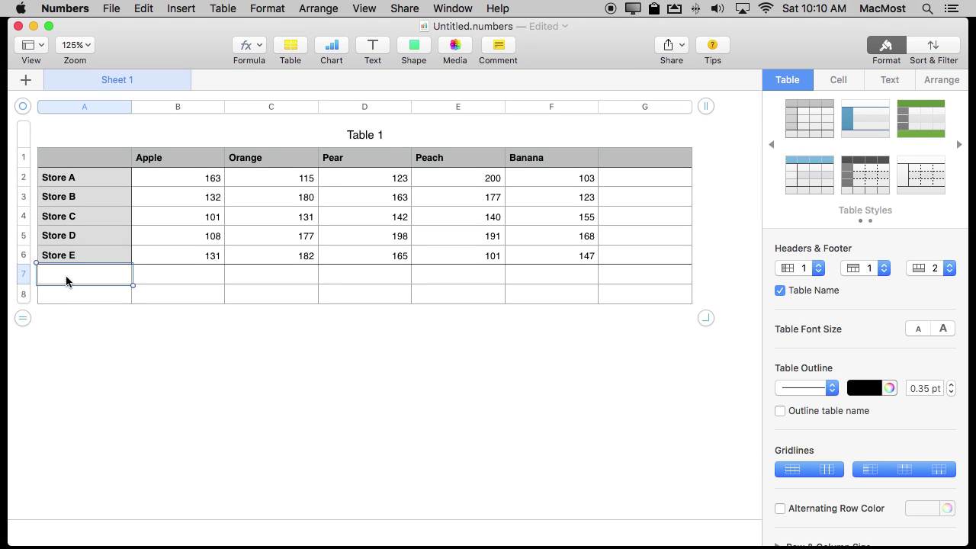
type("Price")
key("Tab")
key("shift+Right")
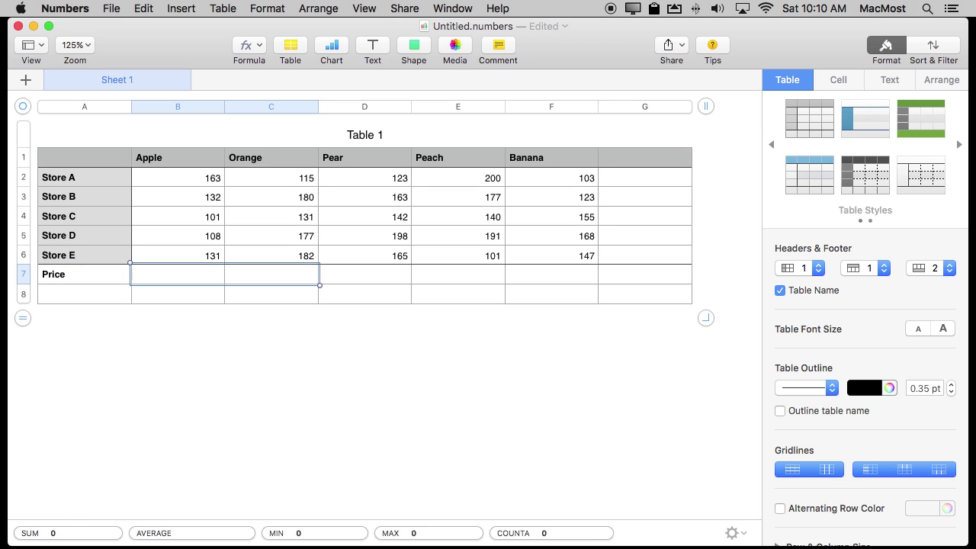
key("shift+Right")
key("shift+Right")
key("shift+Right")
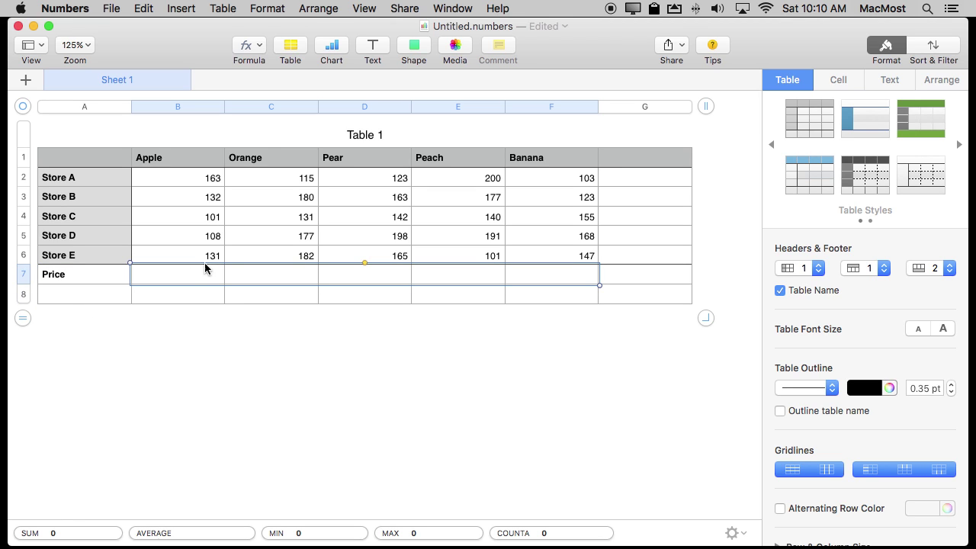
Enter the formula RANDBETWEEN(20,50)*.01 in cell B7 to generate a random Apple price
left_click(183, 275)
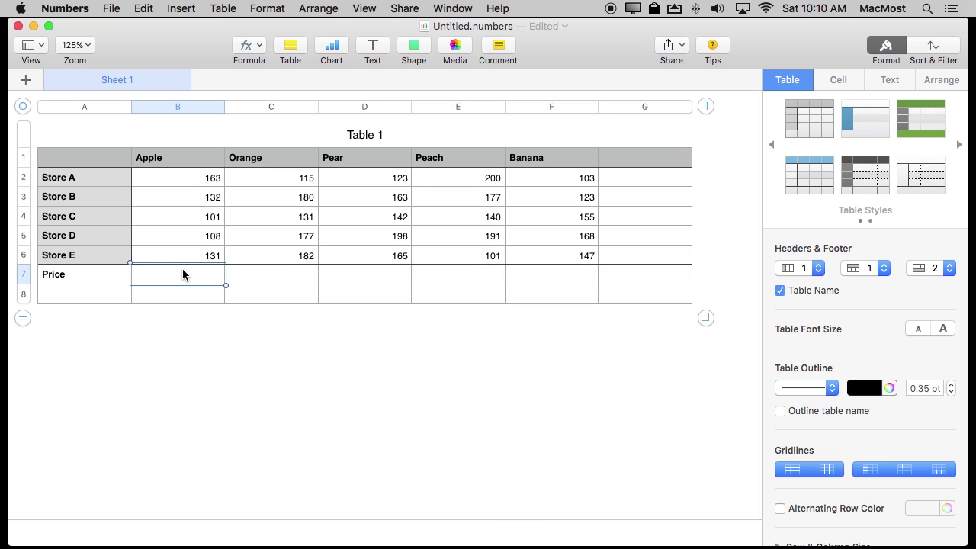
key("equal")
type("RAN")
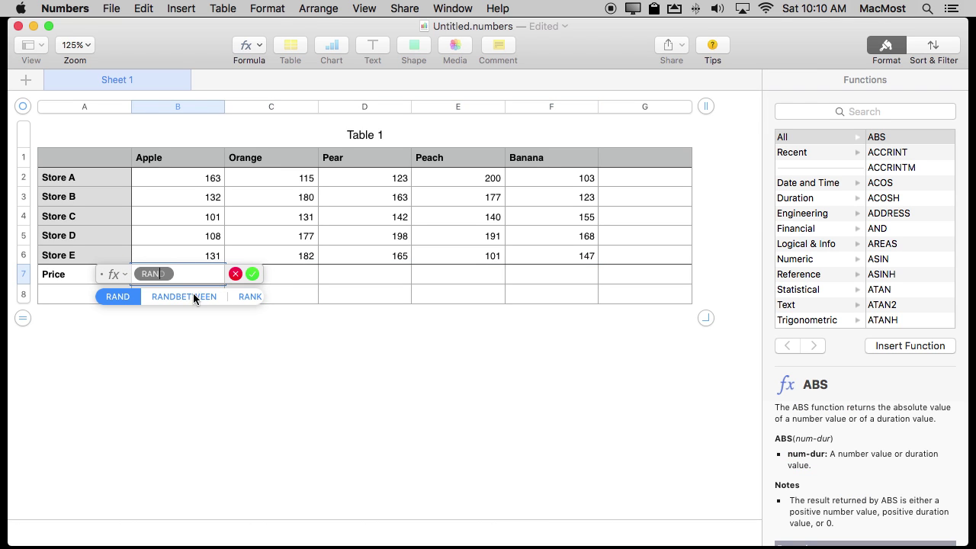
left_click(189, 297)
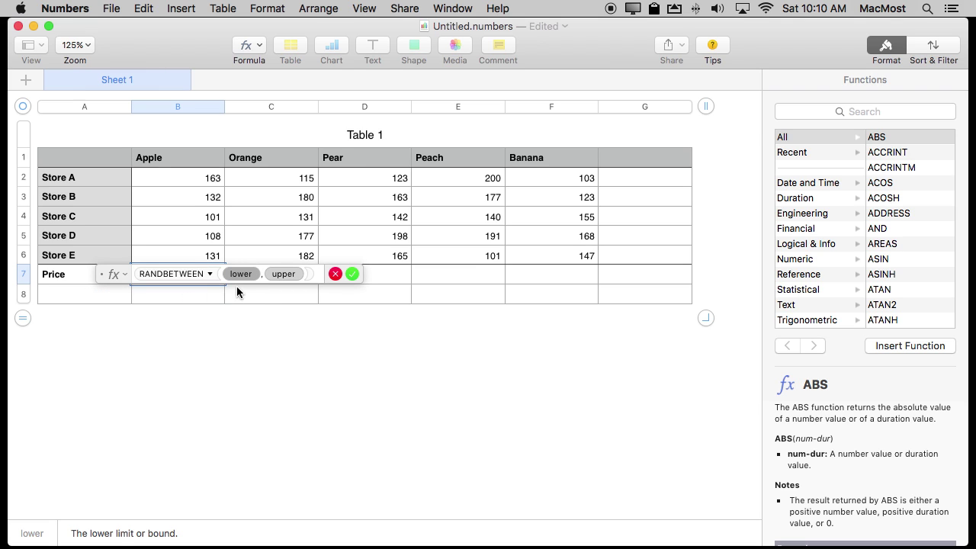
type("20,")
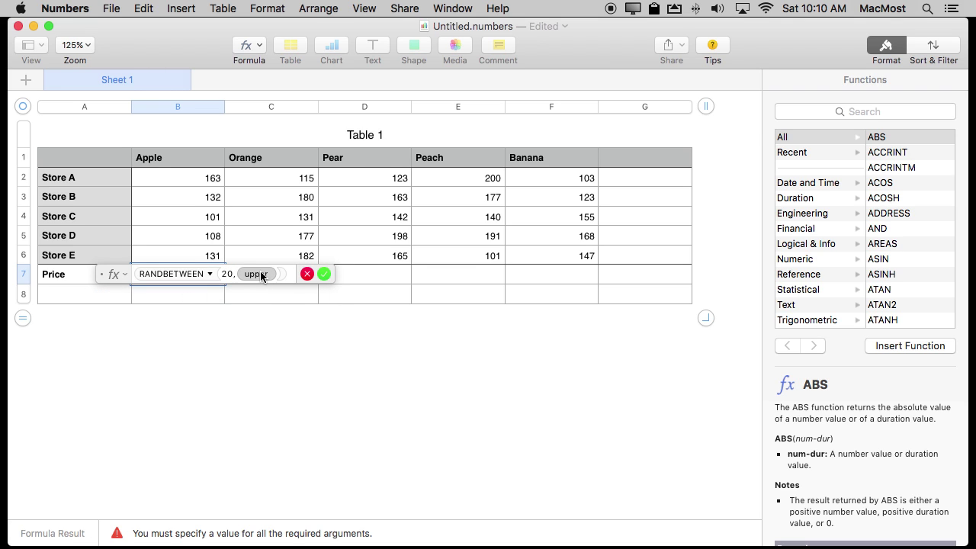
left_click(256, 274)
type("50")
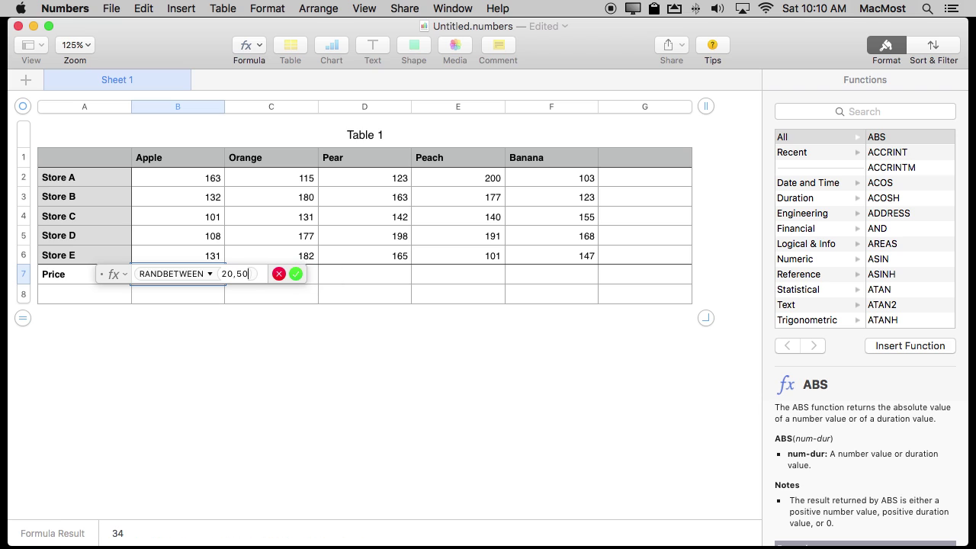
type("*")
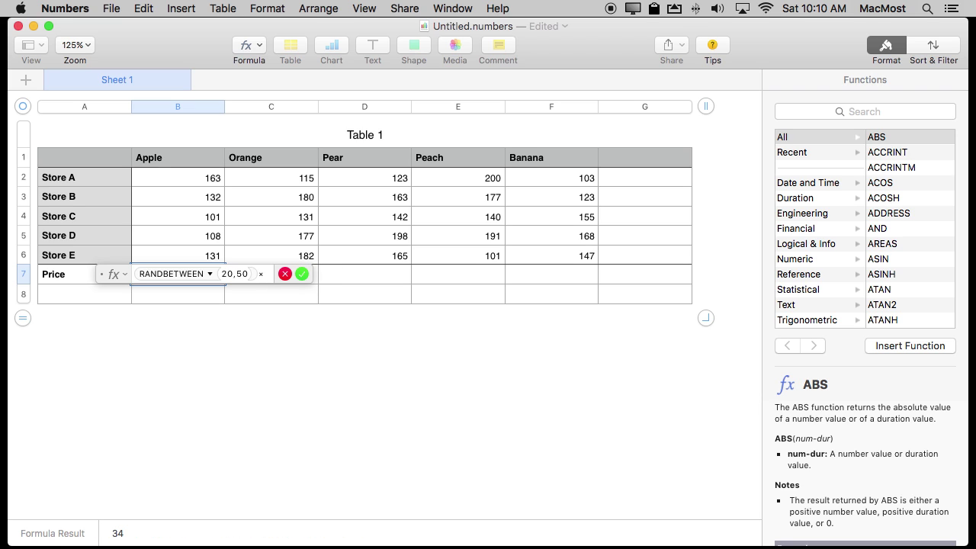
type(".01")
key("Return")
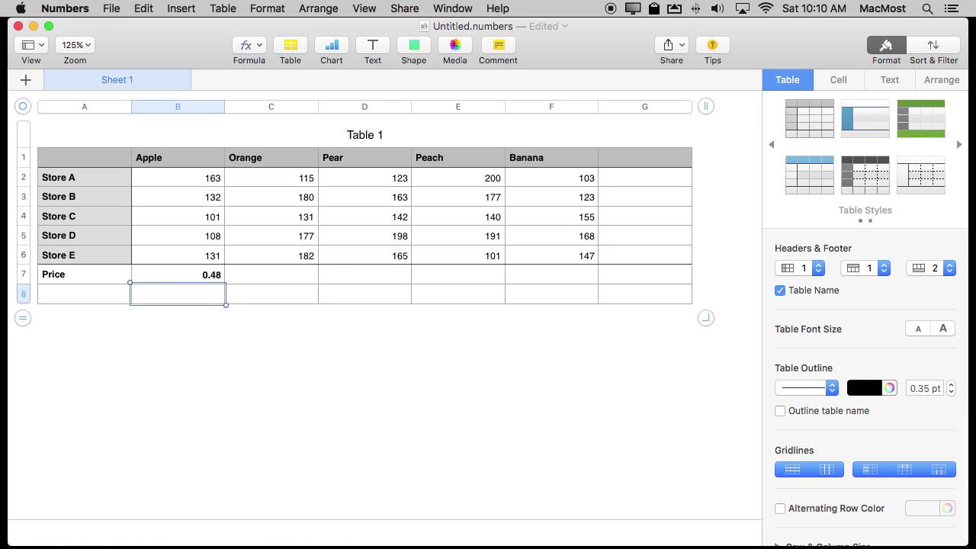
Copy the random price formula from B7 across the Price row through F7
left_click(205, 281)
left_click(573, 276, "shift")
key("super+c")
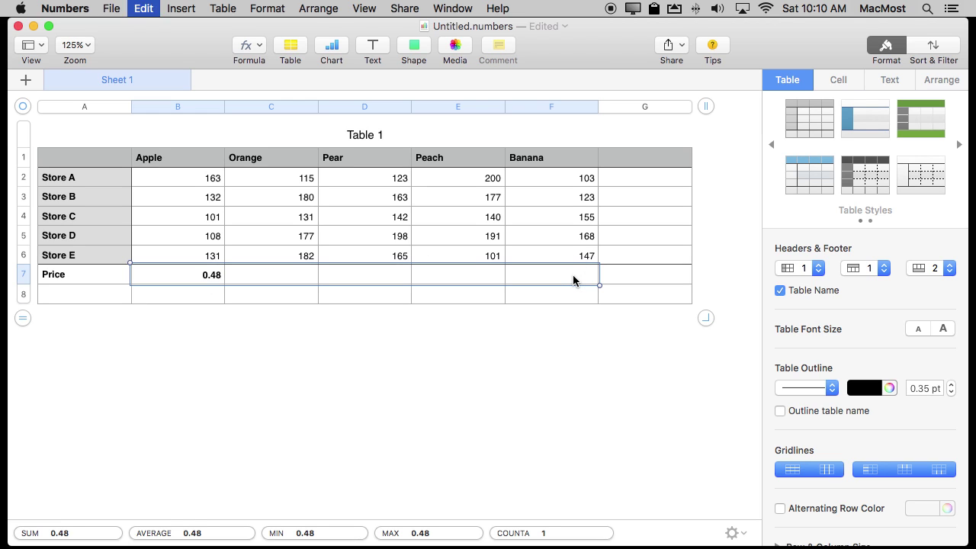
key("super+v")
Recalculate the random prices by entering 0 in cell C8, and clear that cell again
left_click(290, 292)
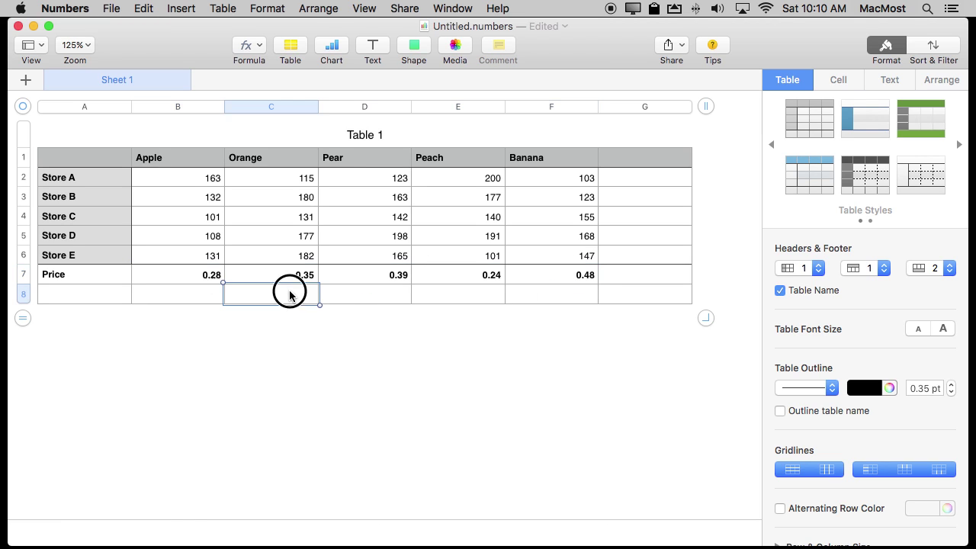
type("0")
key("Return")
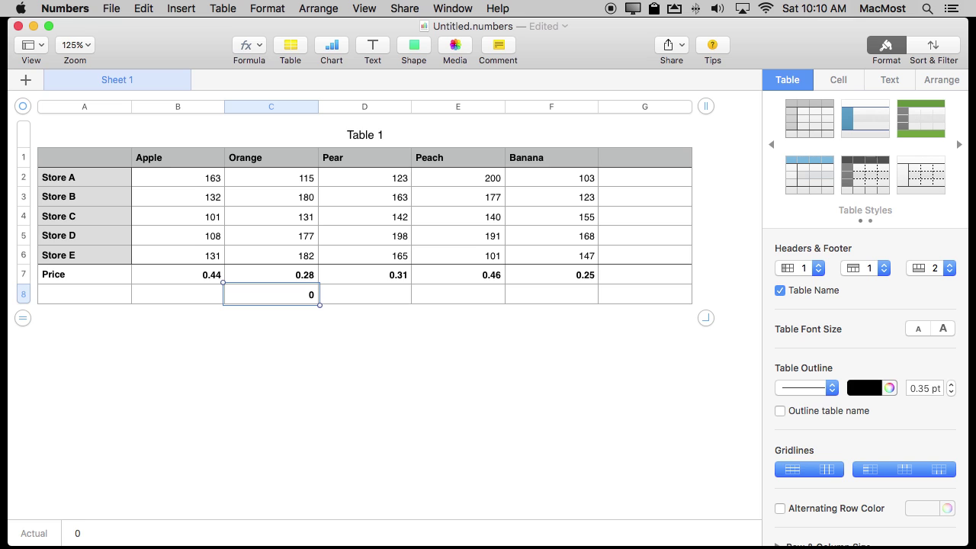
key("Delete")
Copy B7:F7 and paste the formula results over it to fix the prices, then check B7 and C7
left_click(200, 283)
left_click_drag(200, 284, 555, 277)
left_click(143, 7)
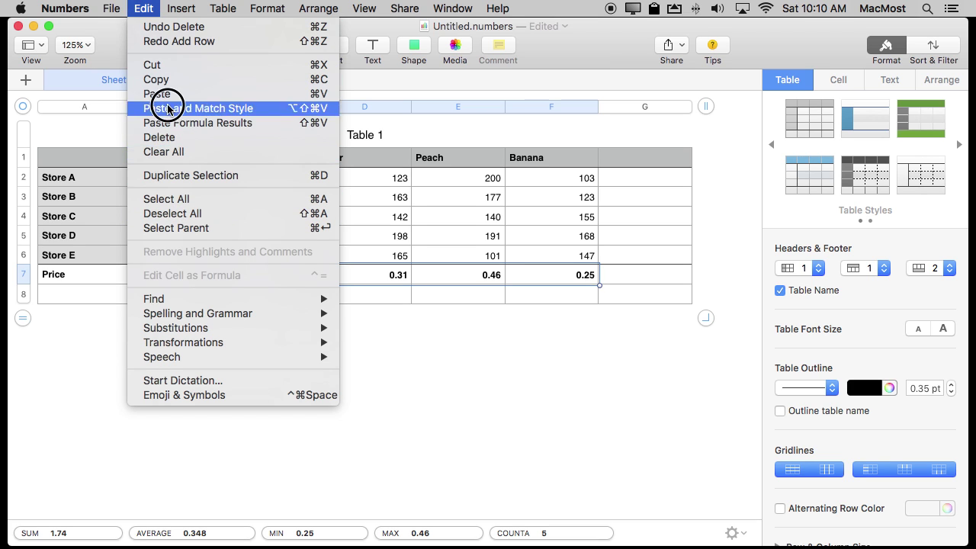
left_click(156, 79)
left_click(145, 9)
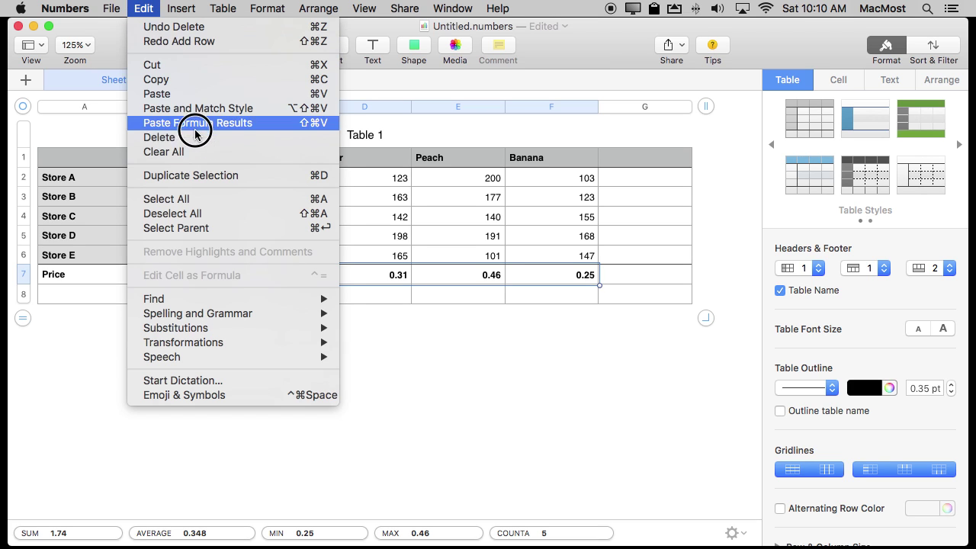
left_click(194, 122)
left_click(214, 279)
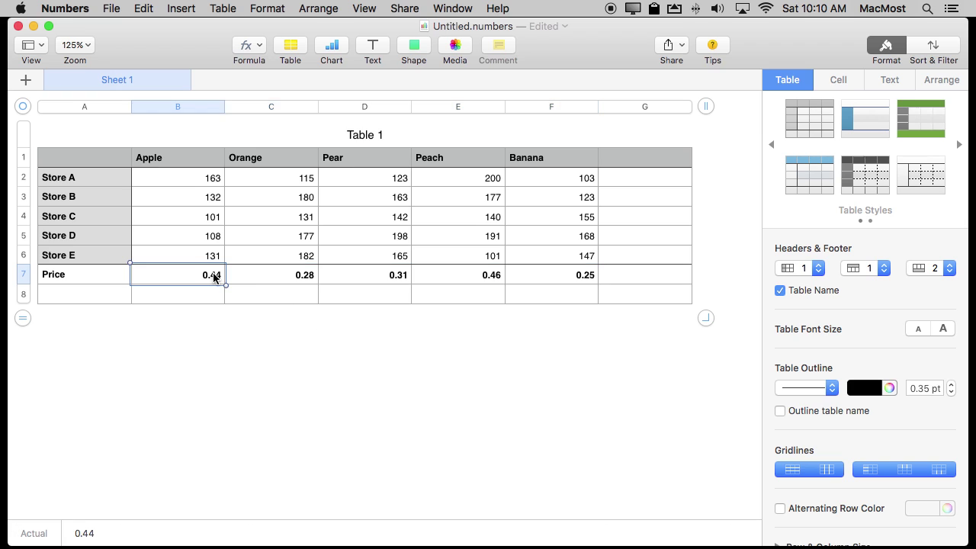
left_click(257, 277)
Enter a formula in B8 that multiplies the SUM of B2:B6 by the Apple price in B7
left_click(192, 299)
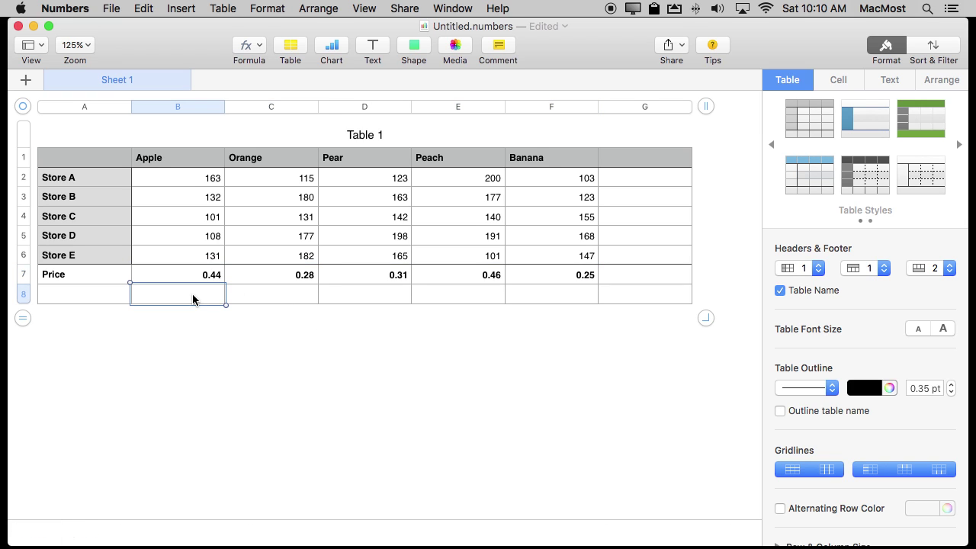
key("equal")
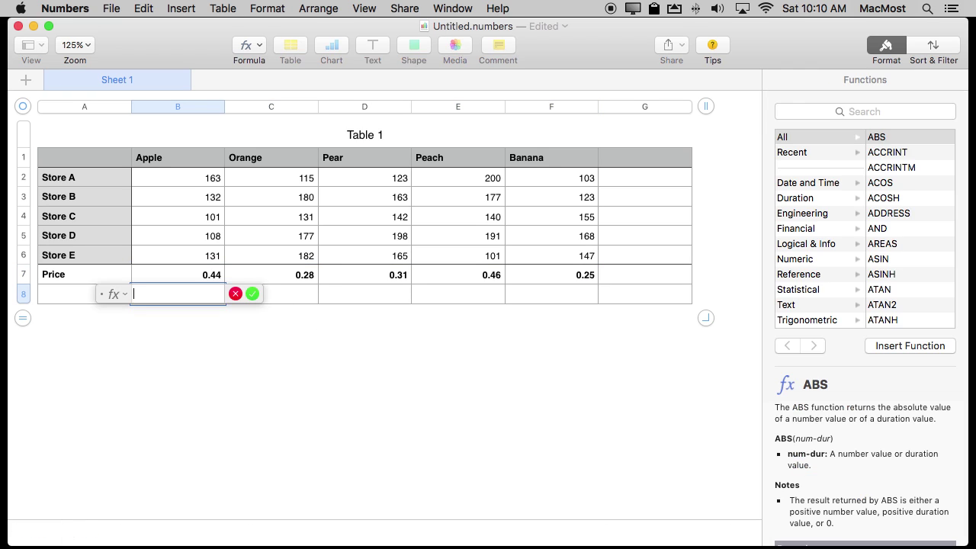
type("sum")
key("Return")
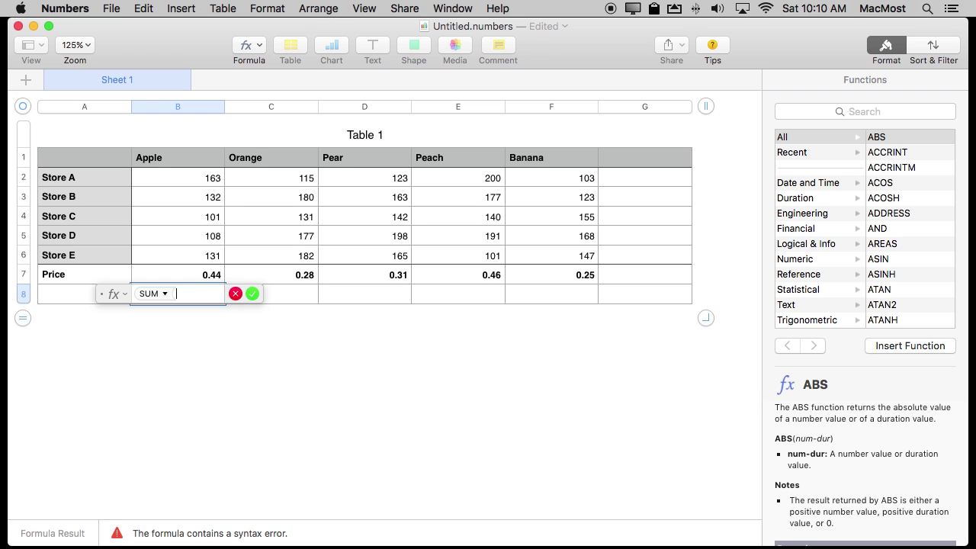
left_click_drag(201, 182, 196, 252)
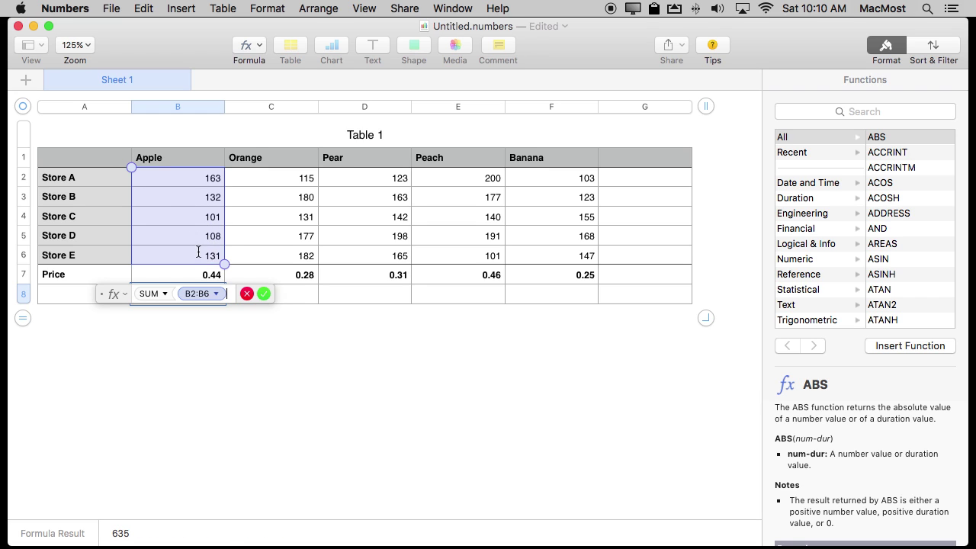
type("*")
left_click(199, 276)
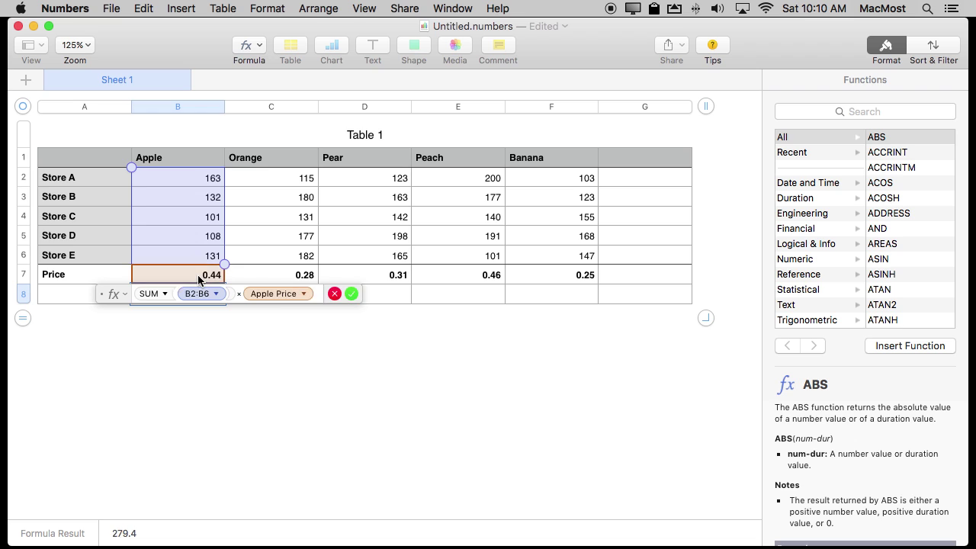
key("Return")
Copy the total formula from B8 into cells C8, D8, E8 and F8
key("super+c")
key("Right")
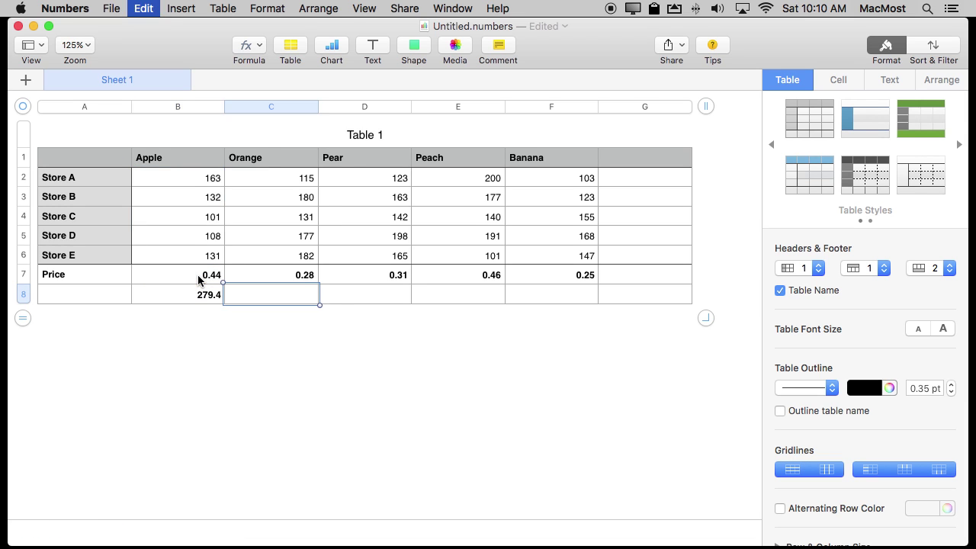
key("super+v")
key("Right")
key("super+v")
key("Right")
key("super+v")
key("Right")
key("super+v")
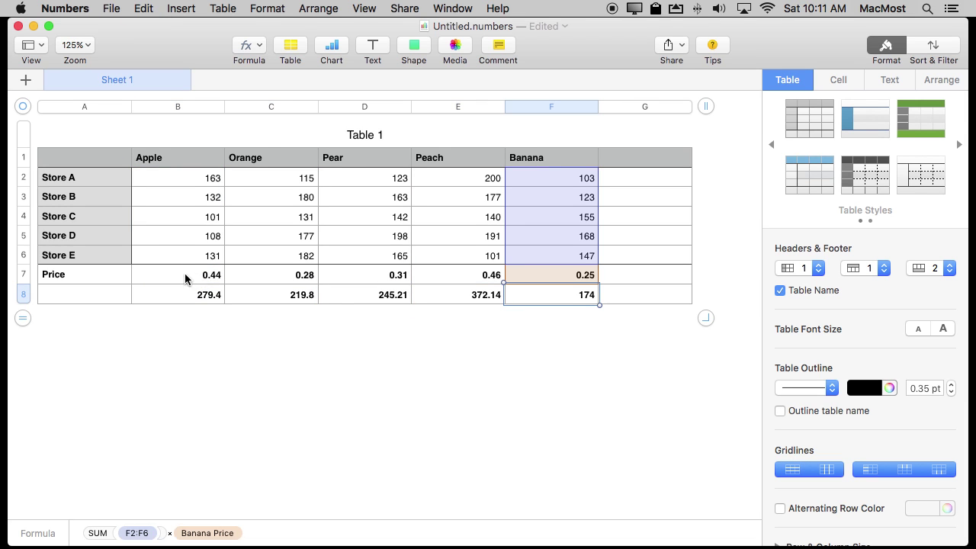
Format the prices and totals in B7:F8 as Currency and deselect the table
left_click_drag(191, 276, 529, 292)
left_click(839, 79)
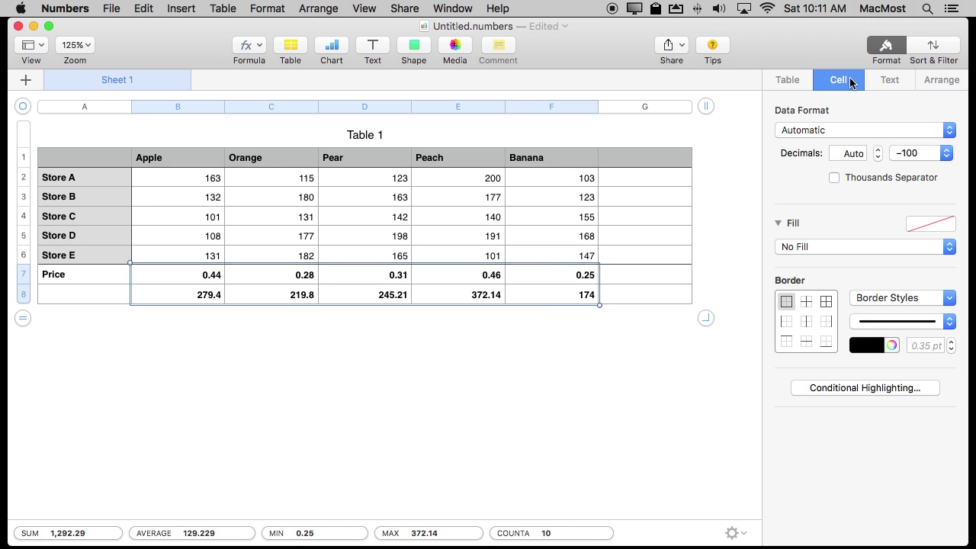
left_click(856, 127)
left_click(801, 142)
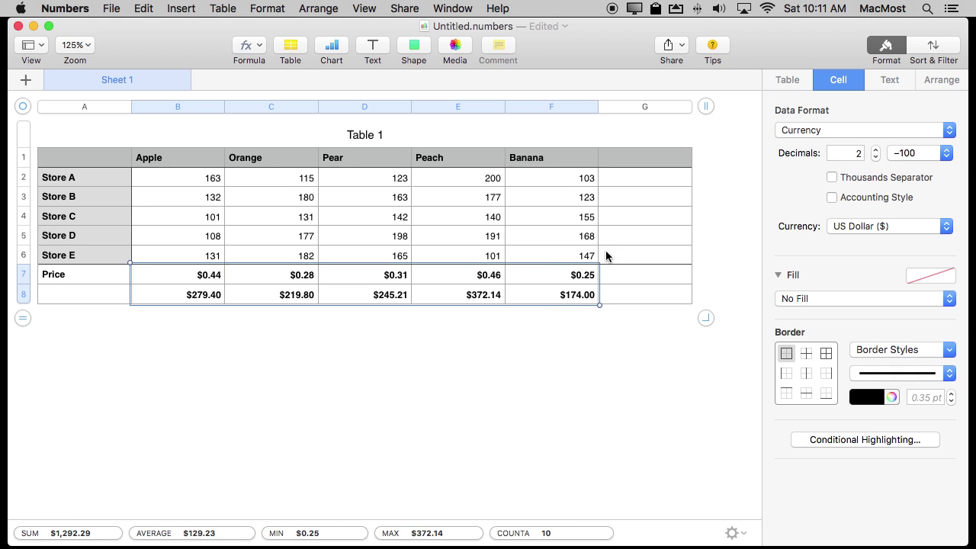
left_click(331, 347)
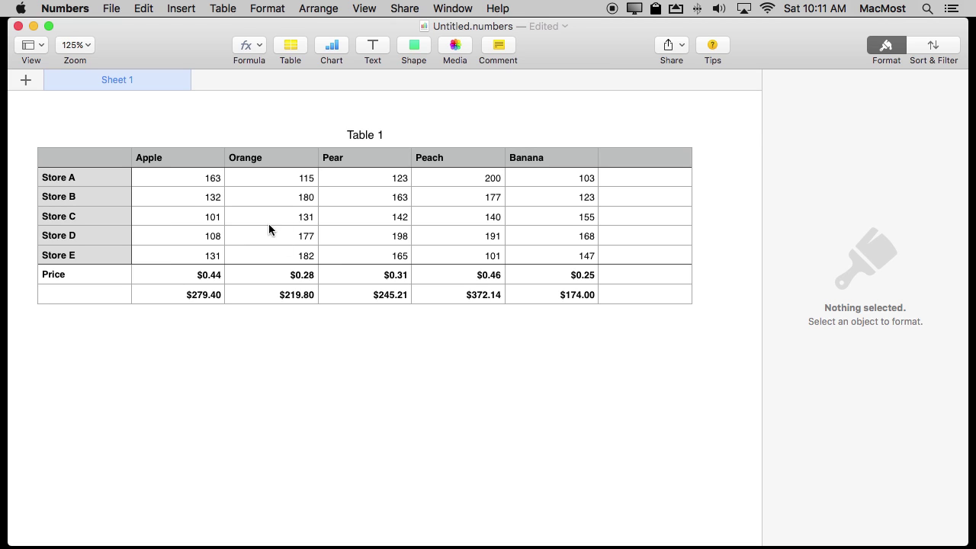
Change the Orange figure for Store C in cell C4 to 132
left_click(270, 220)
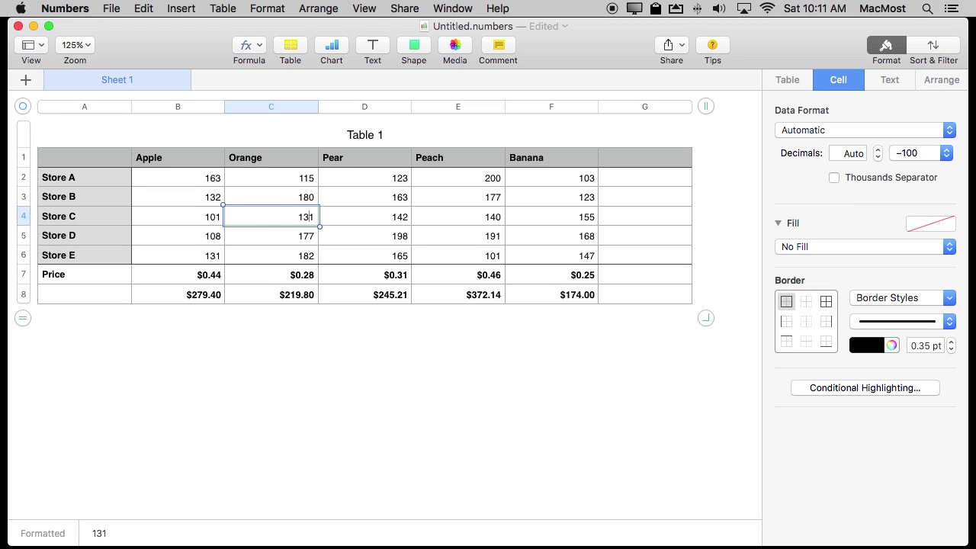
key("BackSpace")
type("2")
key("Return")
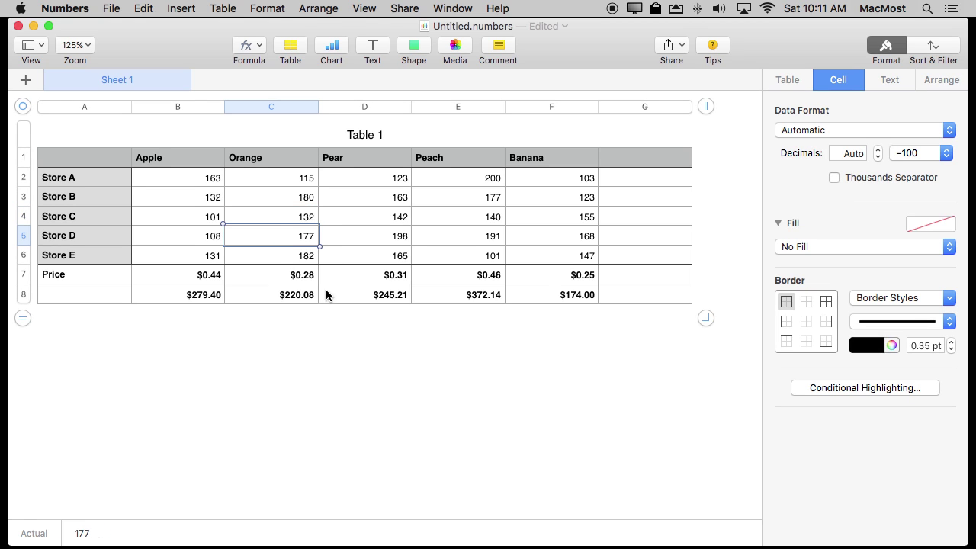
Clear the store figures in B2:F6 and the prices in B7:F7, and undo both deletions
left_click(197, 180)
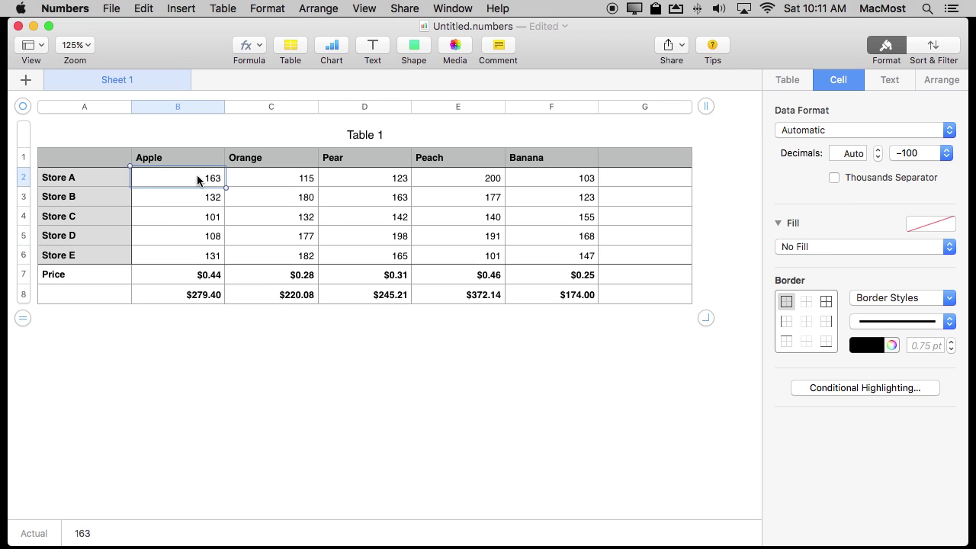
left_click(564, 262, "shift")
key("Delete")
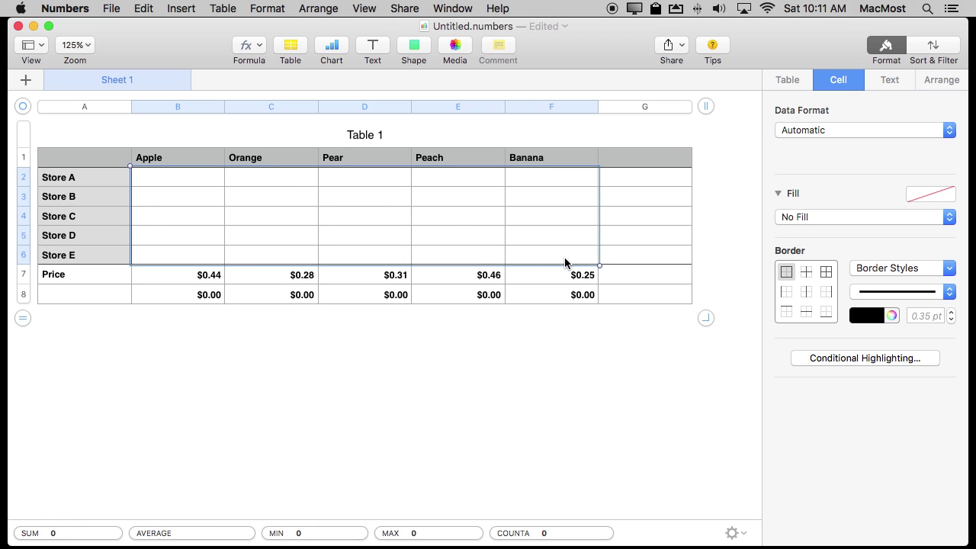
left_click(197, 275)
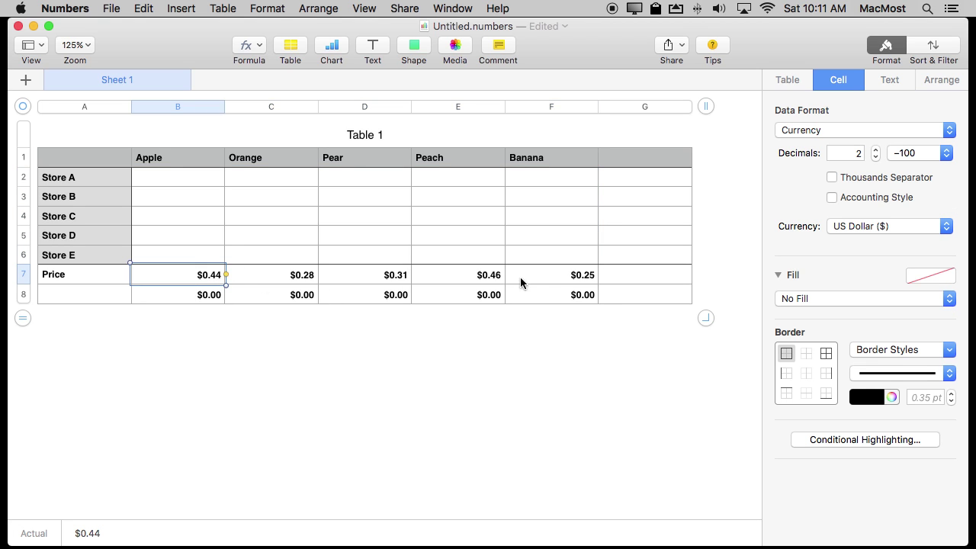
left_click(554, 276, "shift")
key("Delete")
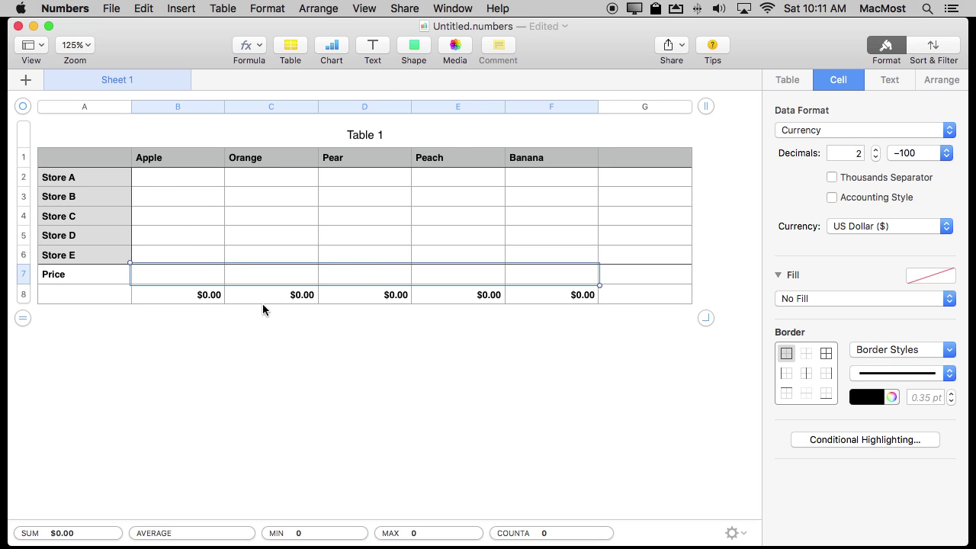
key("super+v")
key("super+v")
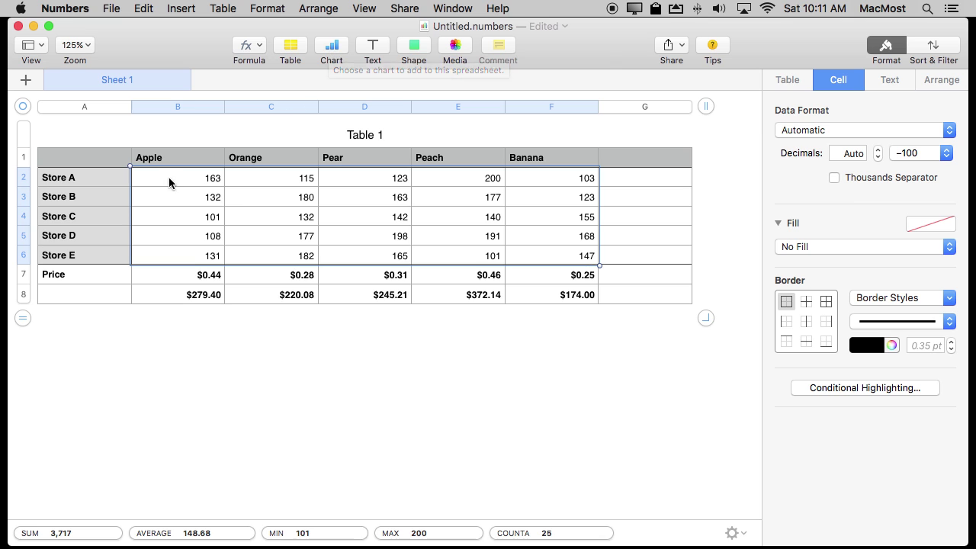
Insert a 2D scatter chart based on the store figures in B2:F6
left_click(326, 45)
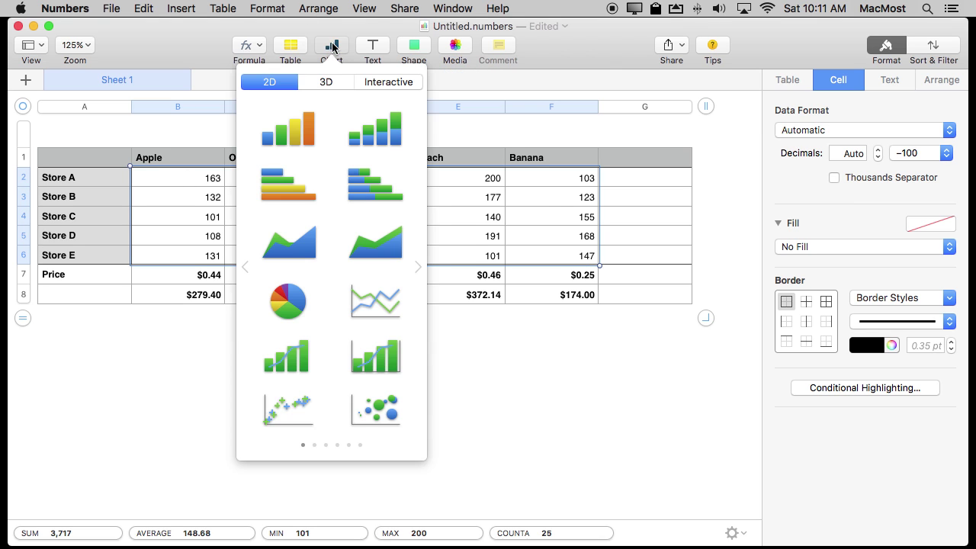
left_click(295, 404)
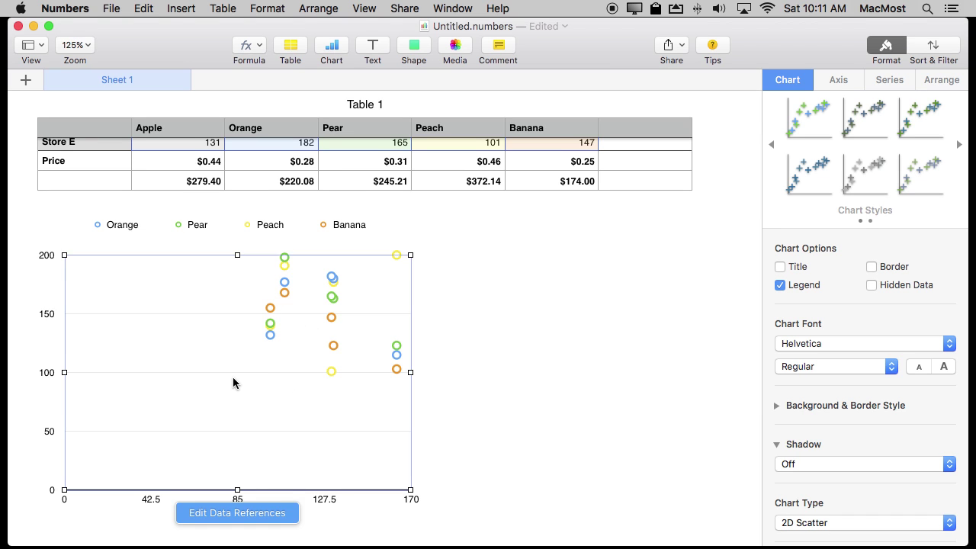
scroll(234, 381, "up", 5)
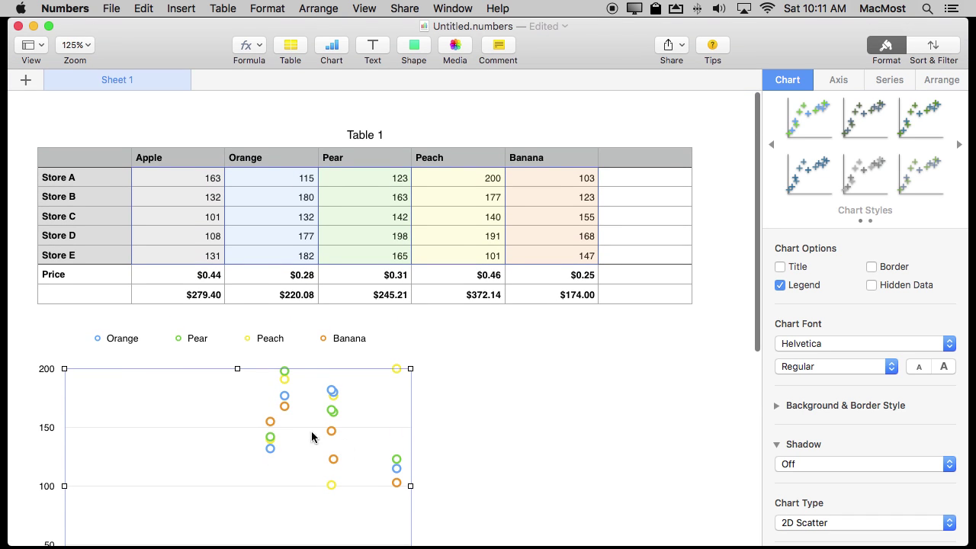